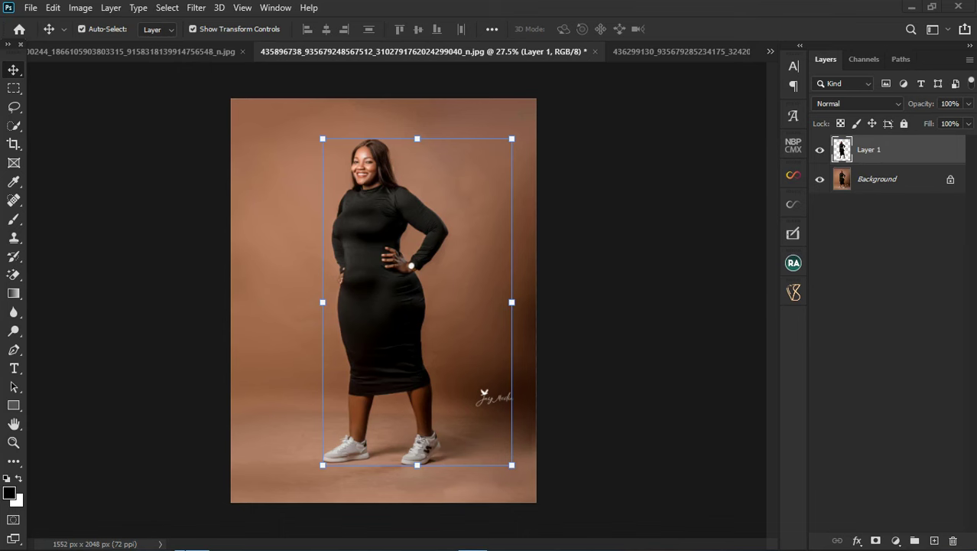
Step: Bring the snoots folder to the front and scroll through its 137 gobo and light-pattern images
mouse_move(189, 543)
click(199, 498)
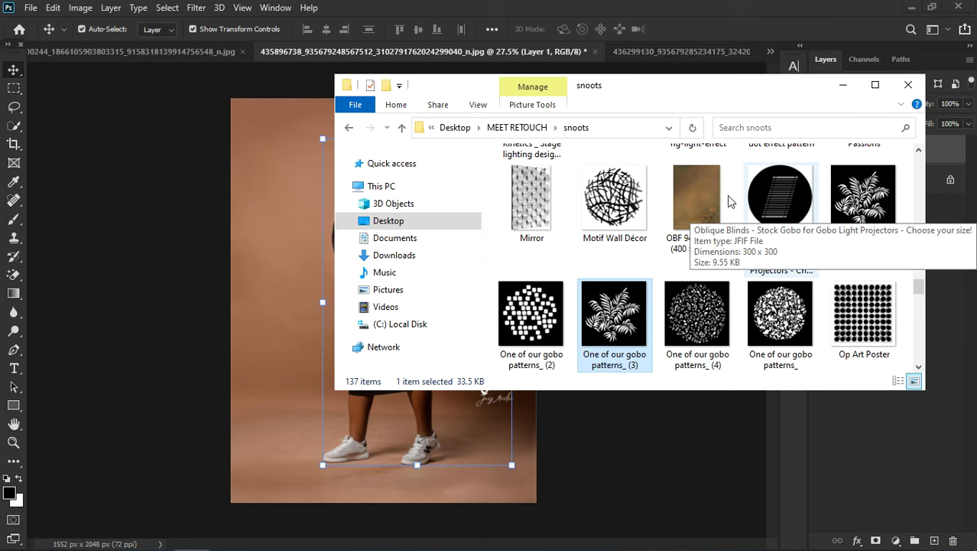
scroll(761, 222, up, 1)
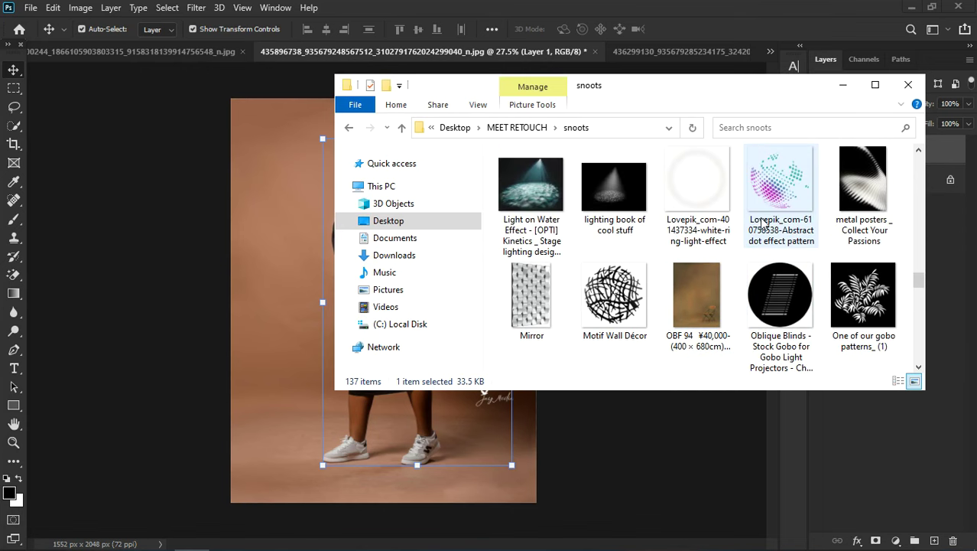
scroll(763, 220, up, 1)
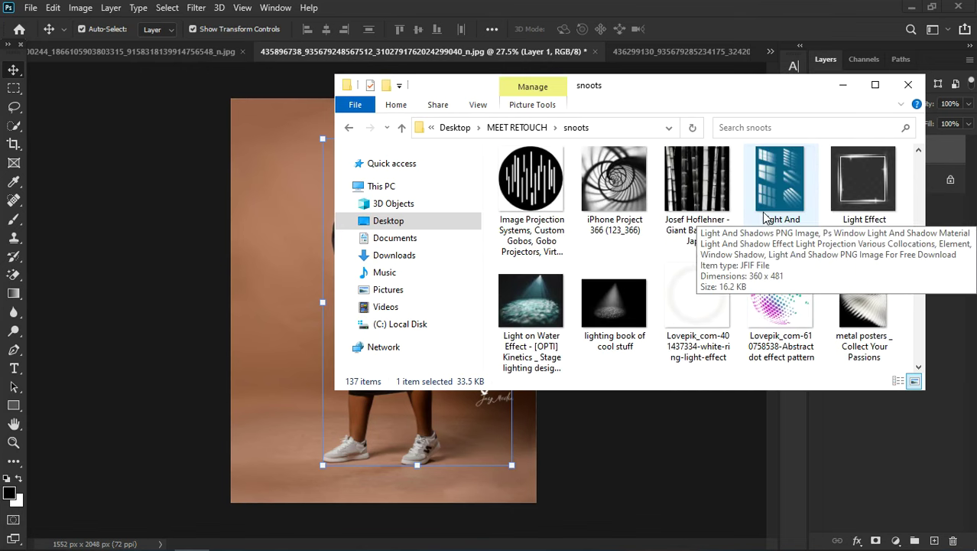
scroll(767, 219, up, 1)
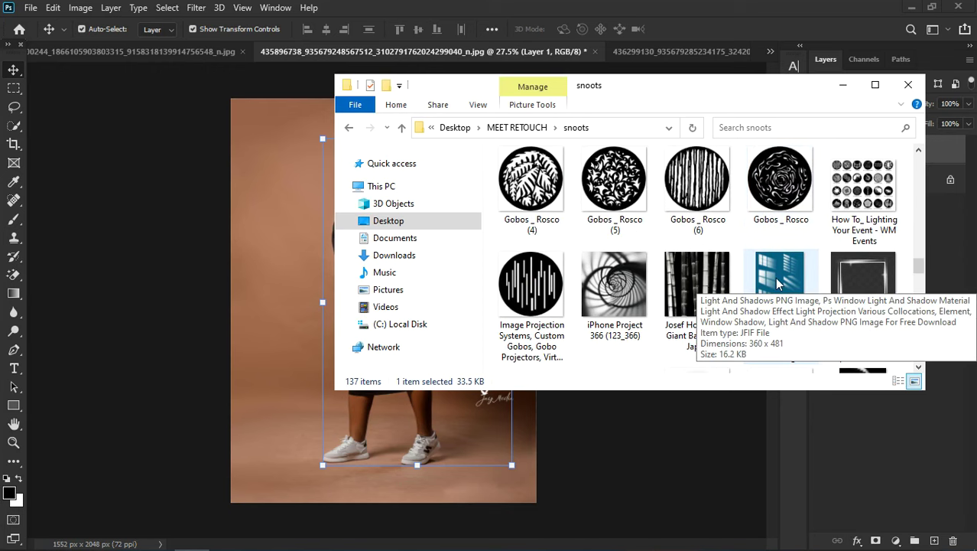
scroll(773, 187, up, 3)
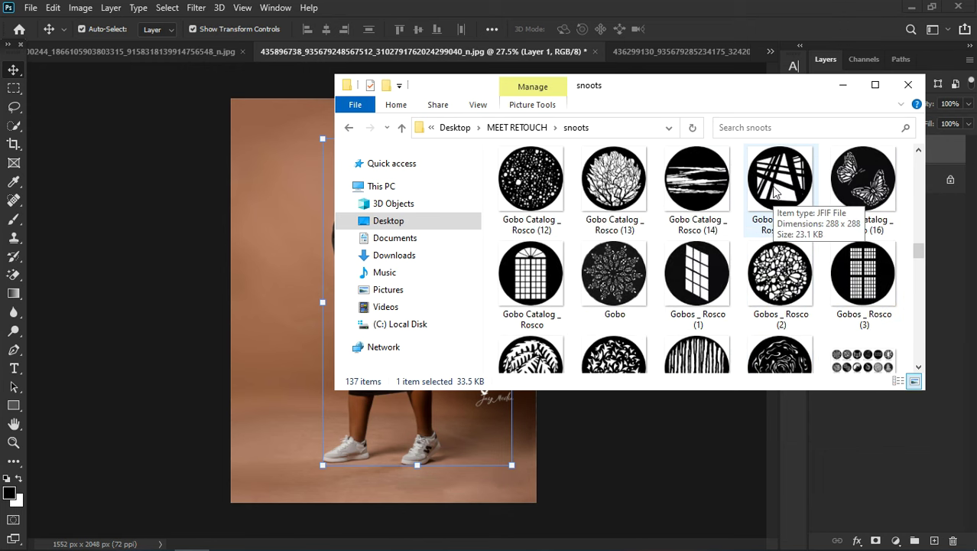
scroll(777, 181, up, 5)
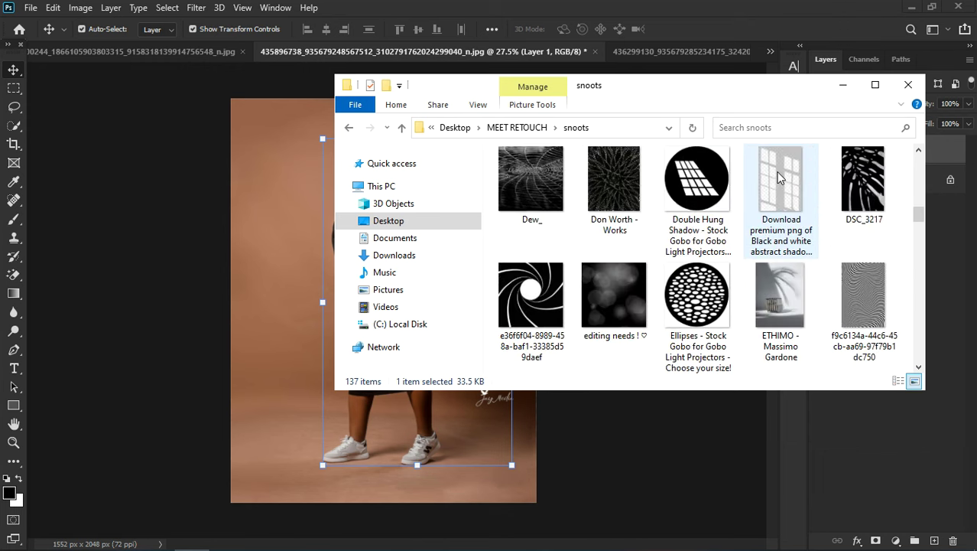
scroll(778, 174, up, 3)
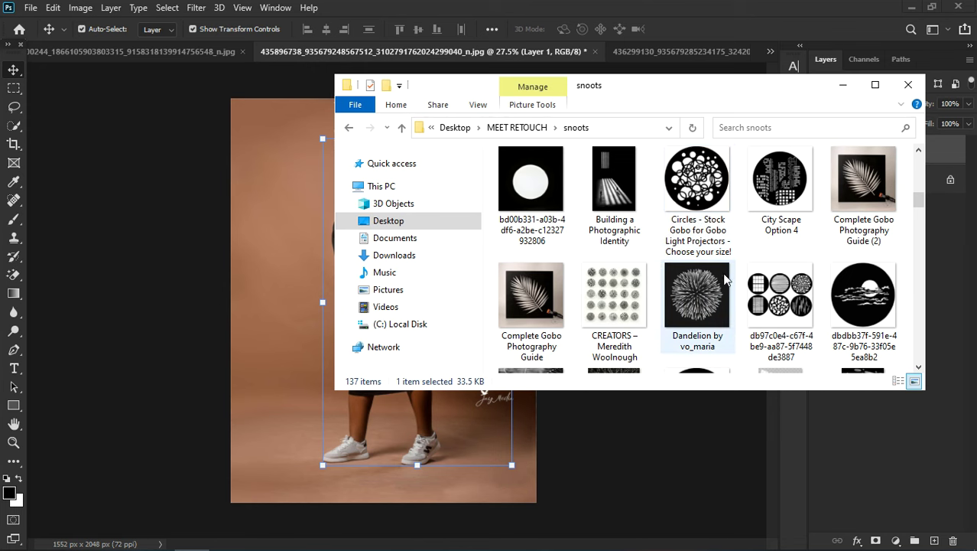
scroll(727, 268, up, 2)
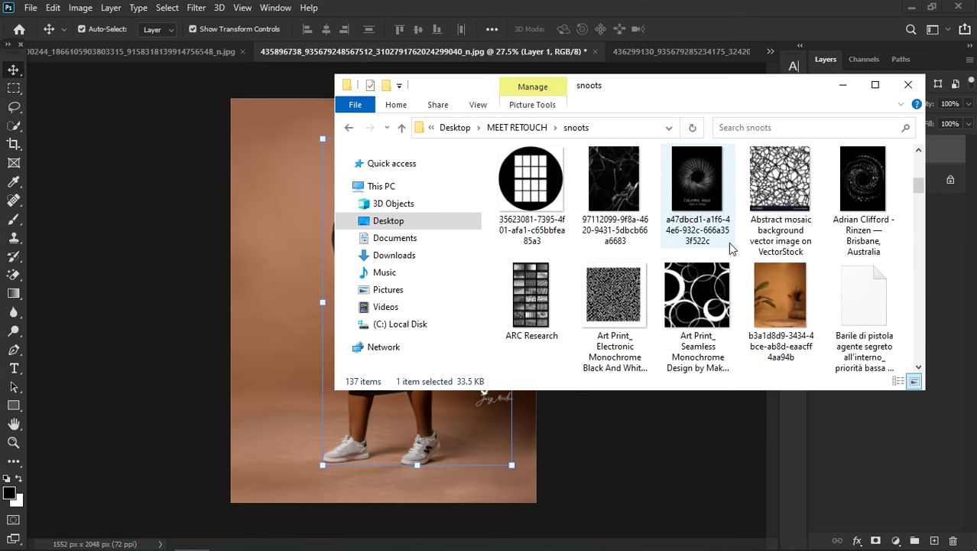
Step: Place the b3a1d8d9 orange backdrop image, scaled to 222.72% and positioned to cover the canvas
drag(762, 289, 308, 270)
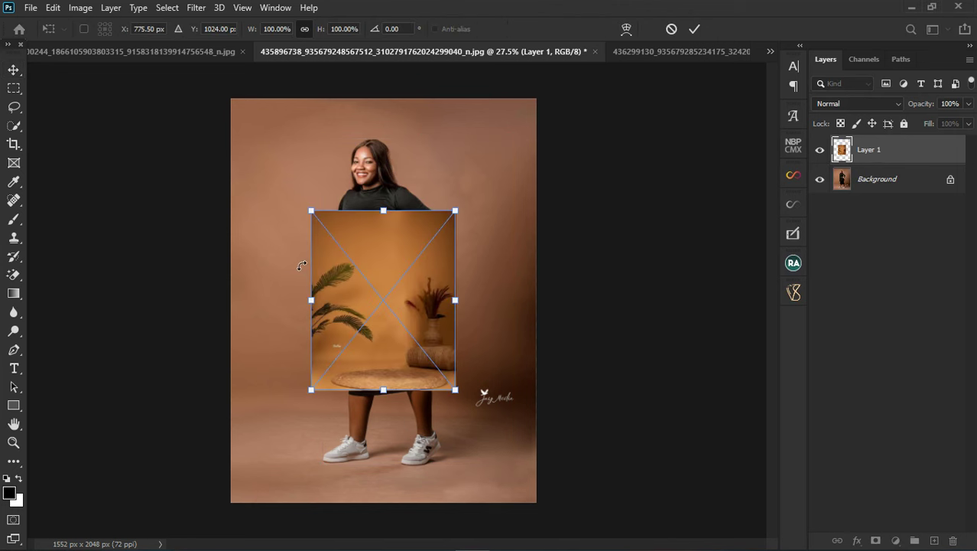
drag(468, 211, 501, 169)
drag(307, 392, 265, 499)
drag(440, 280, 430, 297)
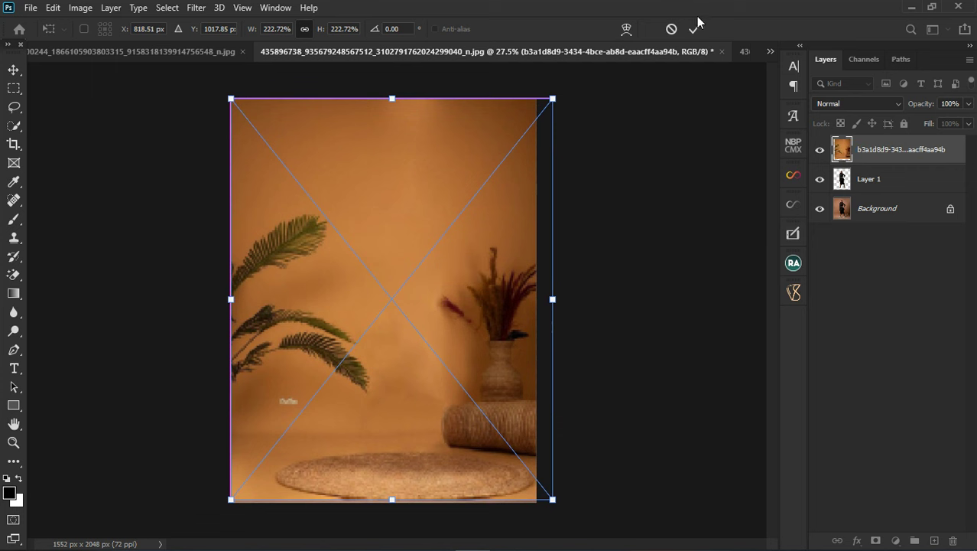
click(695, 29)
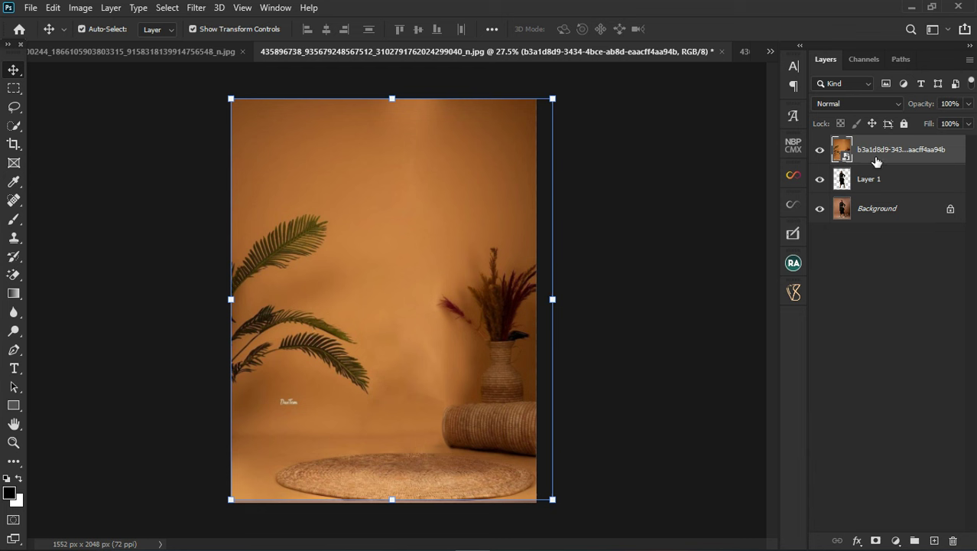
Step: Move the backdrop layer below Layer 1 and lower the woman onto the rug
drag(877, 161, 884, 193)
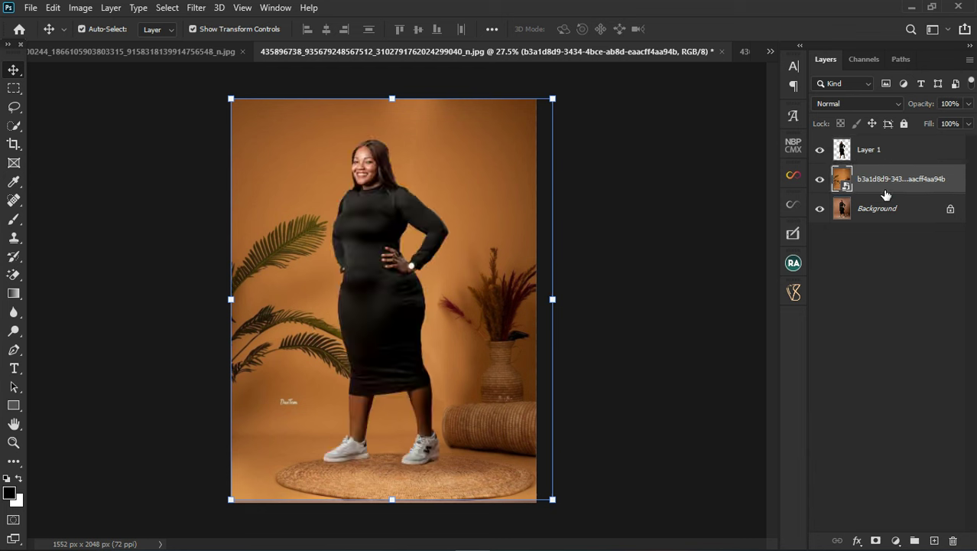
key(ctrl+minus)
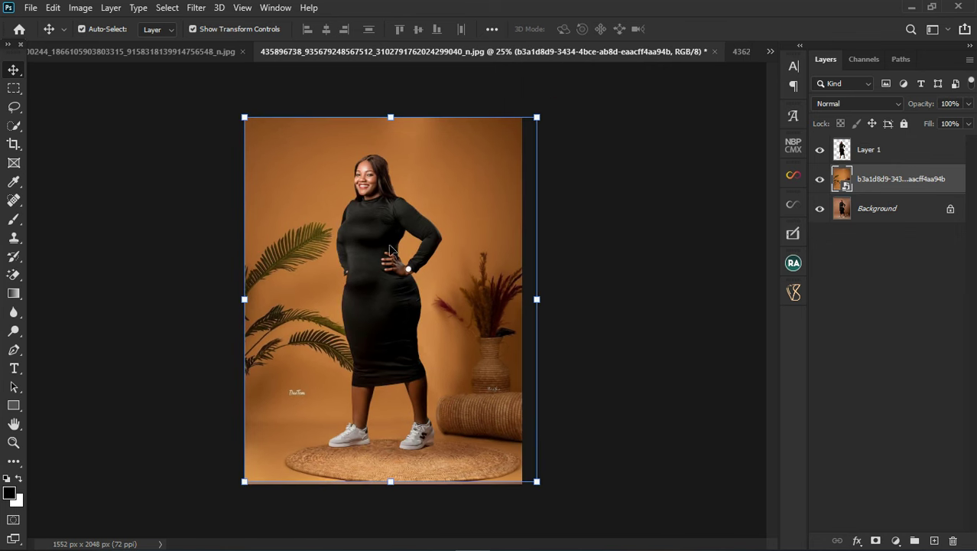
drag(390, 249, 393, 268)
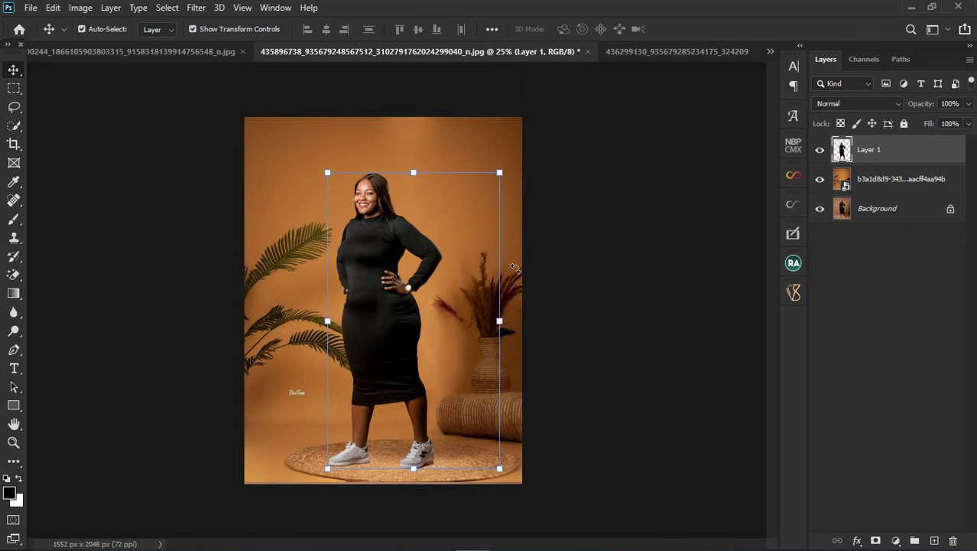
click(476, 147)
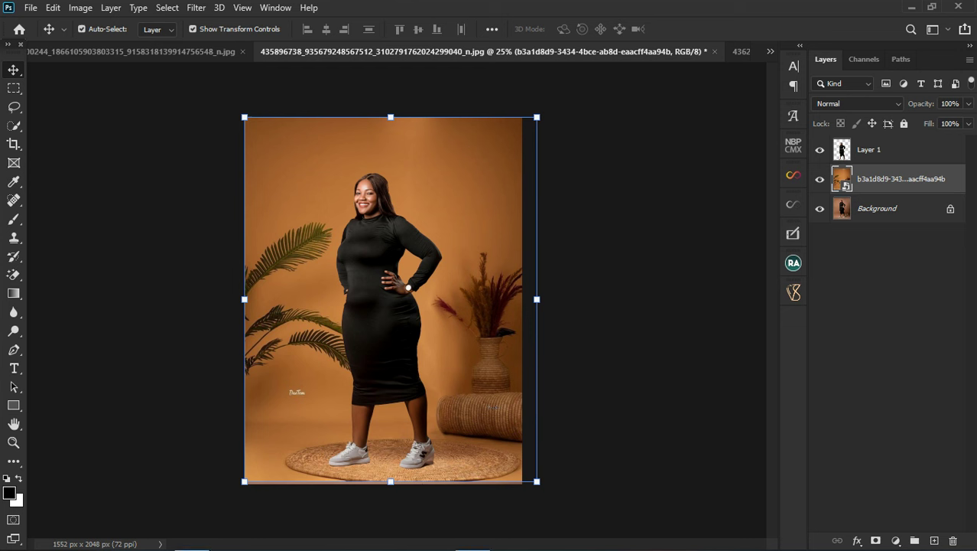
mouse_move(213, 548)
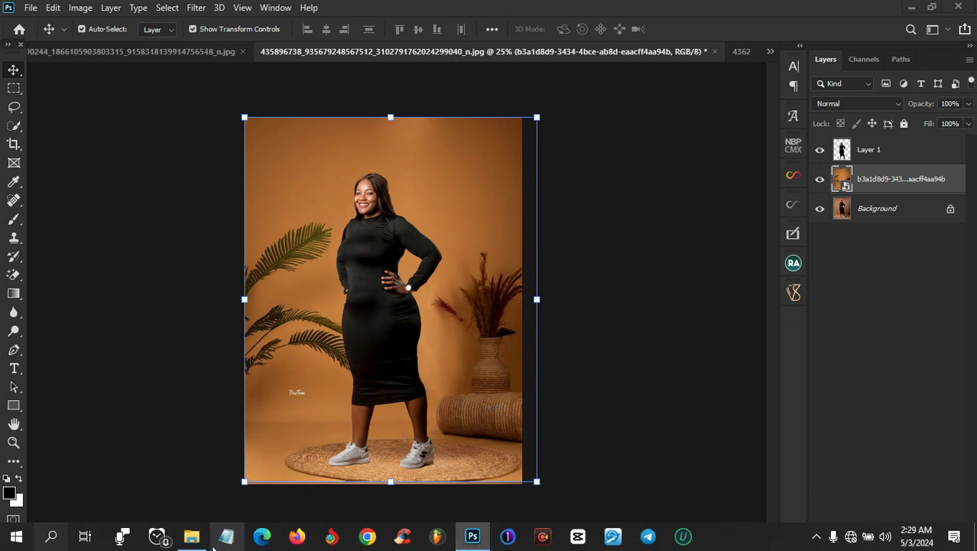
click(191, 536)
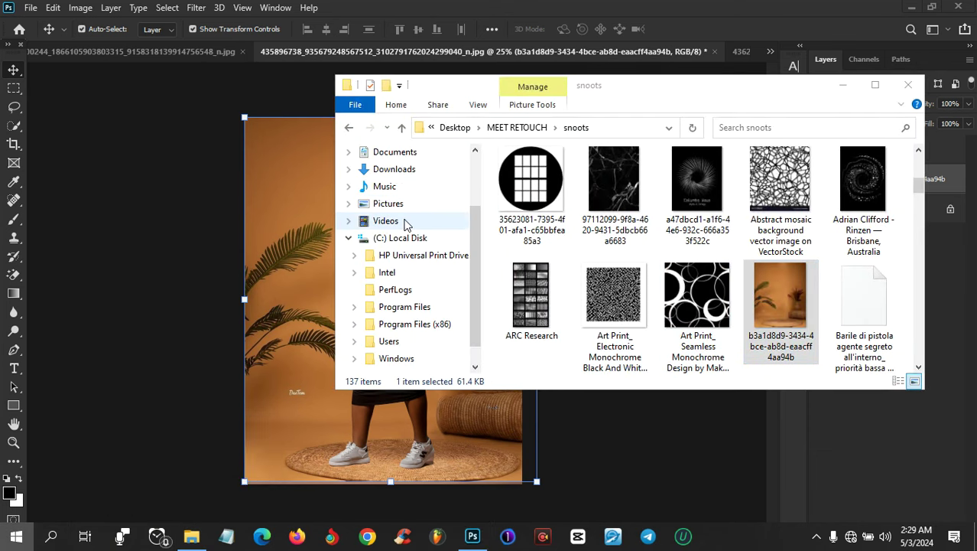
key(super)
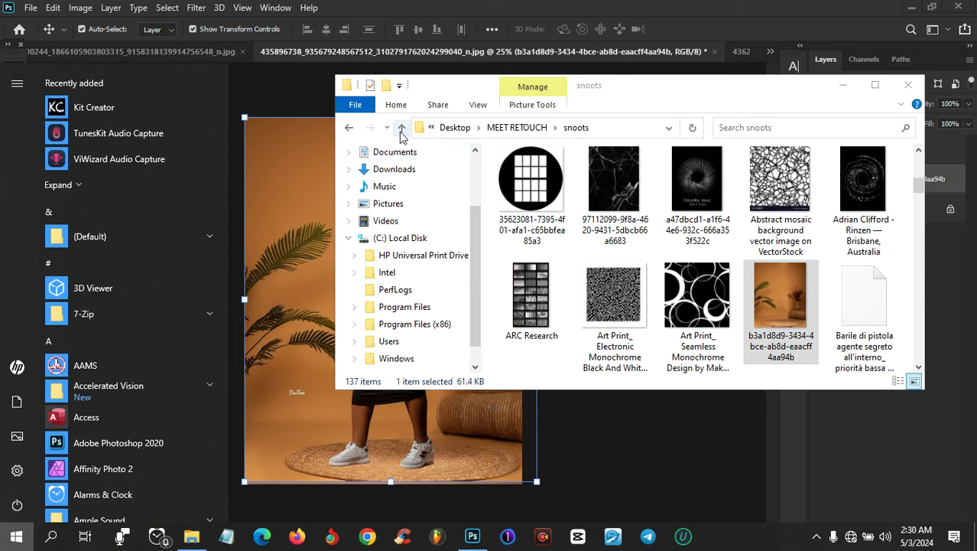
click(402, 131)
click(402, 131)
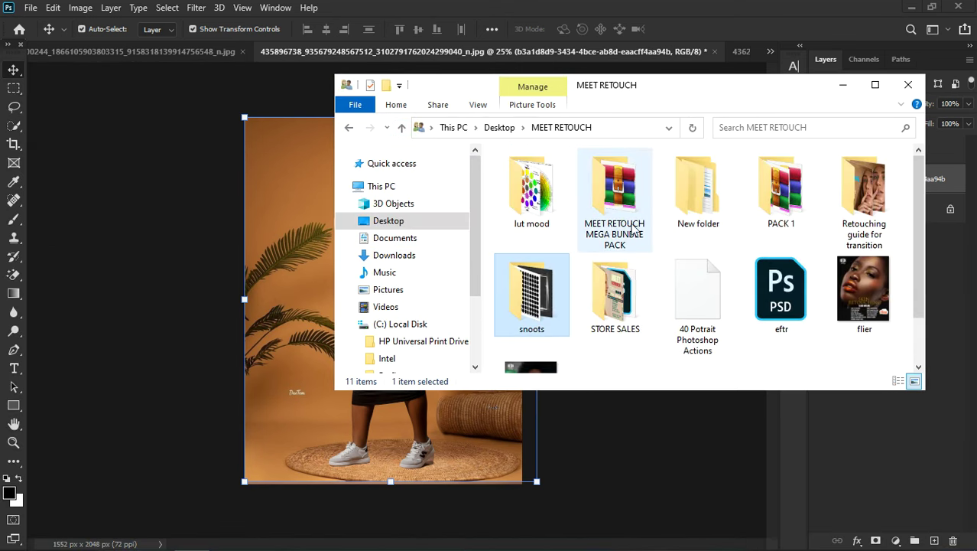
double_click(779, 190)
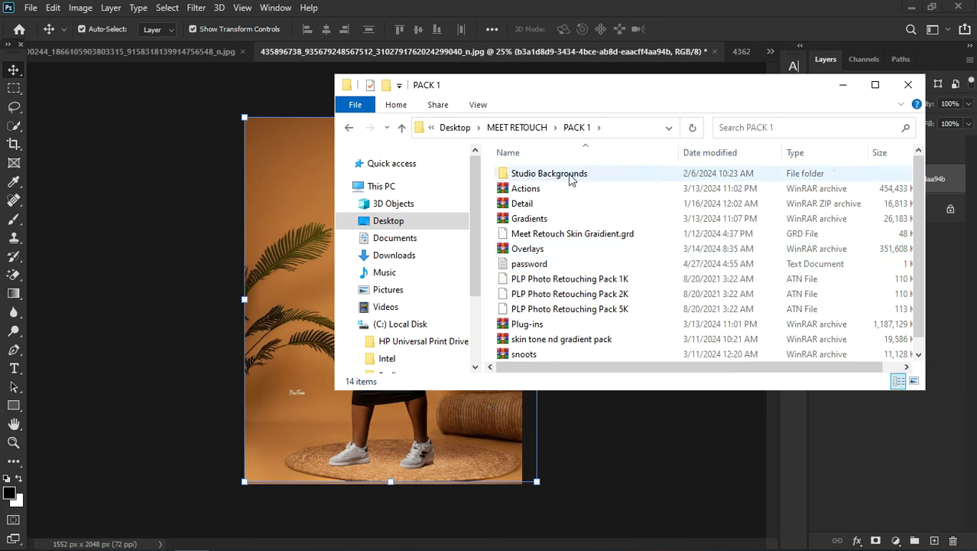
double_click(557, 176)
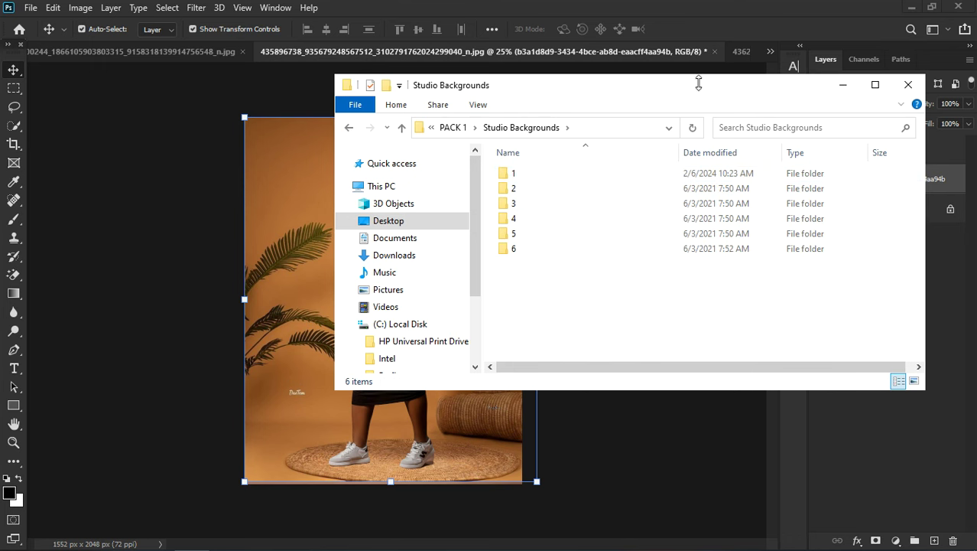
click(841, 84)
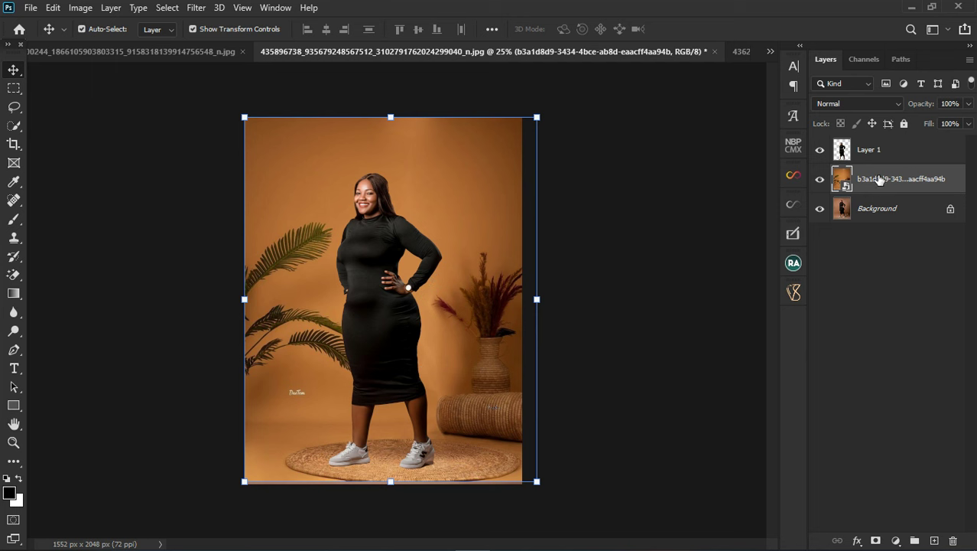
Step: Leave the backdrop's blend mode on Normal and hide the orange backdrop layer
click(845, 104)
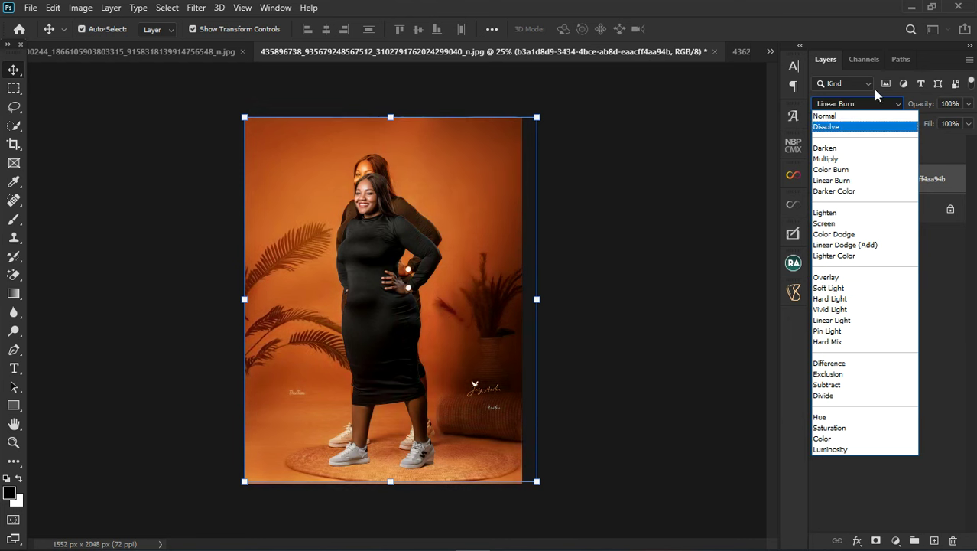
click(948, 320)
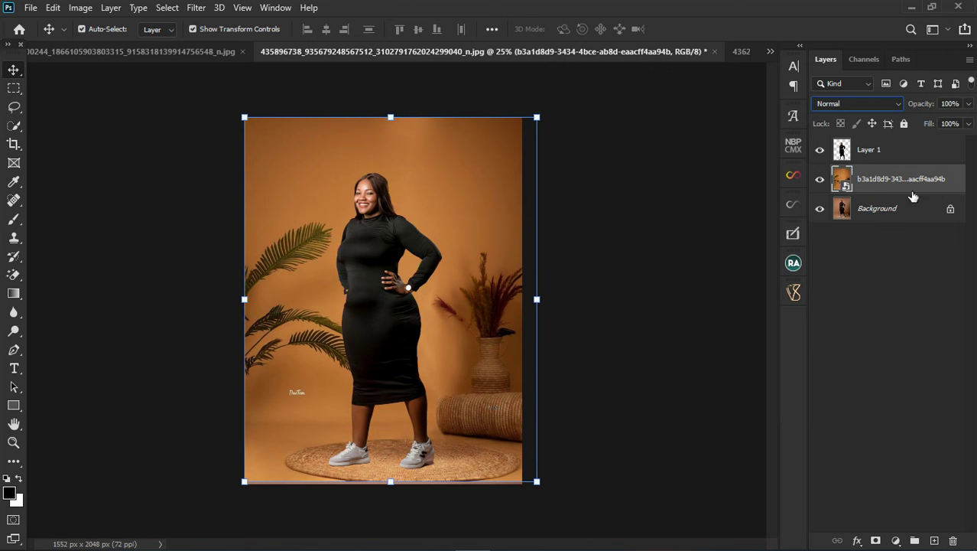
click(822, 180)
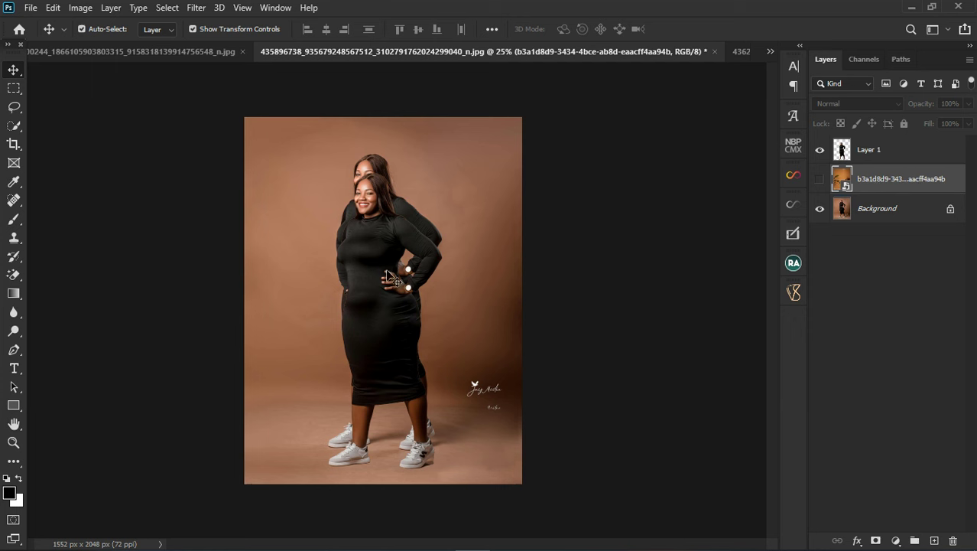
Step: Delete the extra smart-object layer and nudge Layer 1 up onto the background figure
key(ctrl)
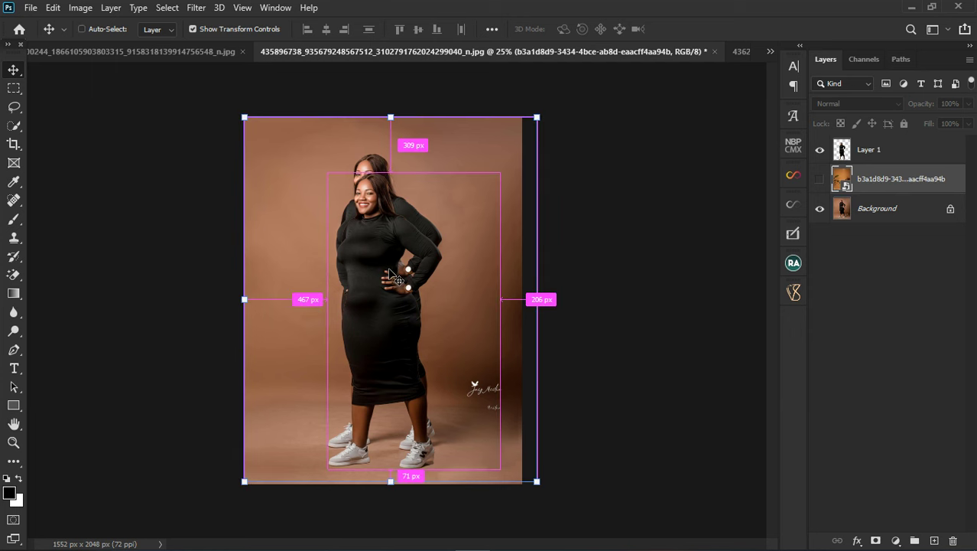
key(ctrl+bracketright)
key(Delete)
key(shift+Up)
key(shift+Up)
key(shift+Up)
key(shift+Up)
key(shift+Up)
key(shift+Up)
key(shift+Up)
key(shift+Up)
key(shift+Up)
key(shift+Up)
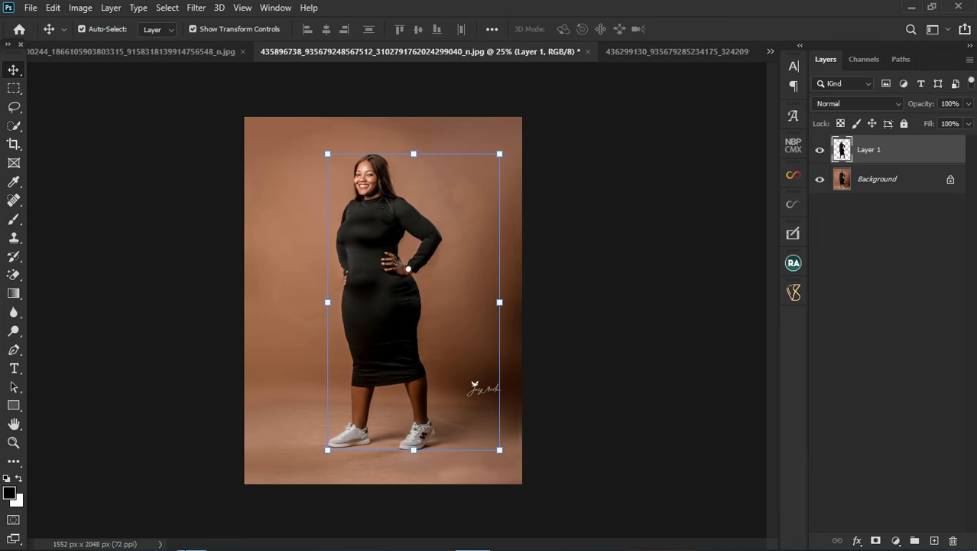
click(80, 10)
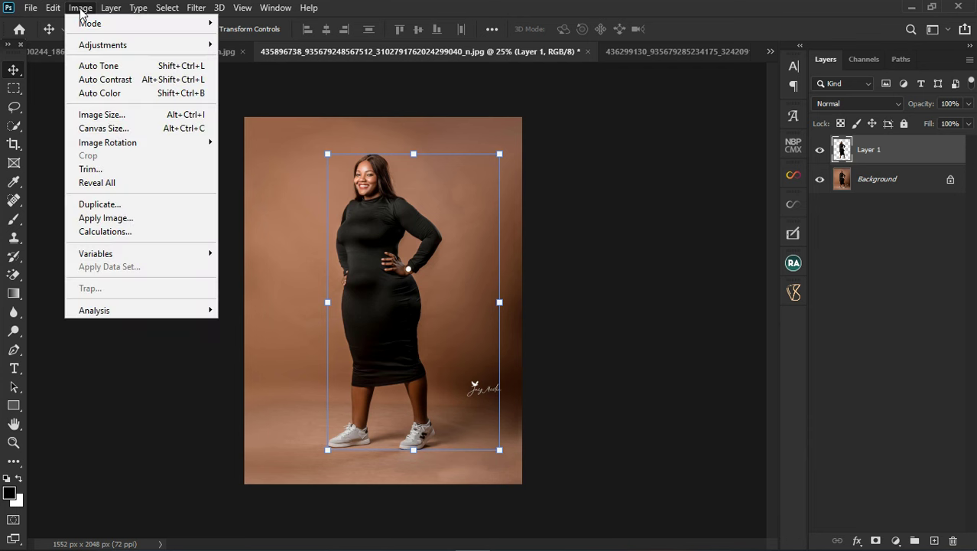
click(80, 11)
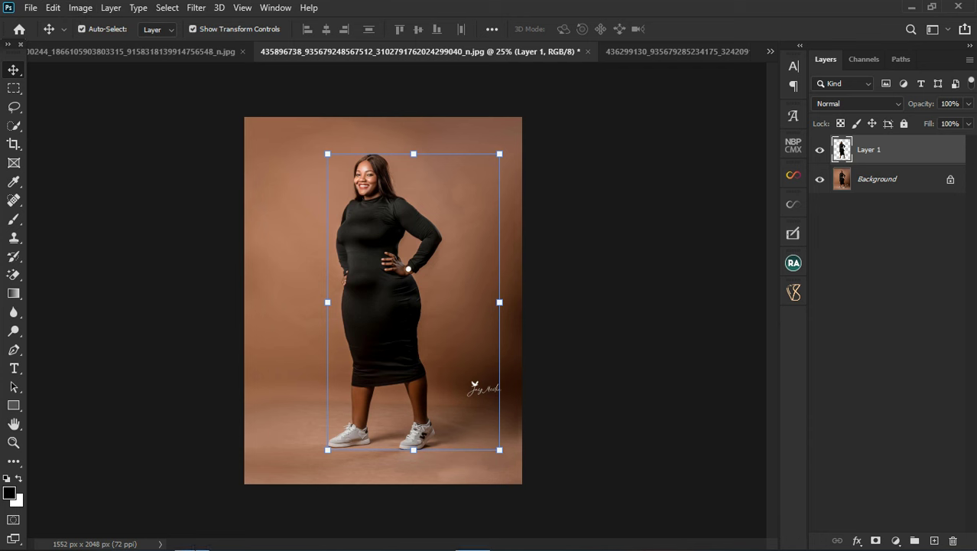
Step: Go back from PACK 1 to MEET RETOUCH and open the snoots folder
mouse_move(192, 533)
click(199, 497)
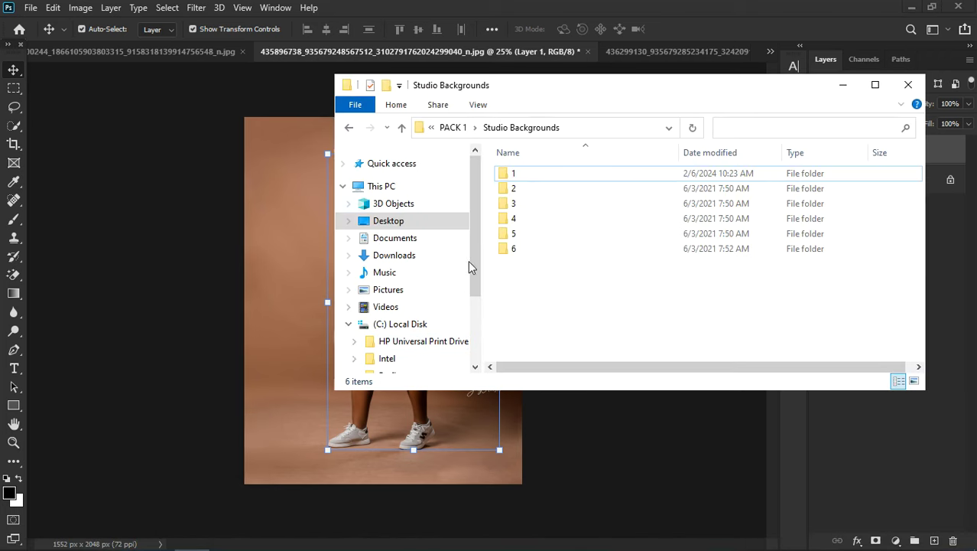
click(352, 128)
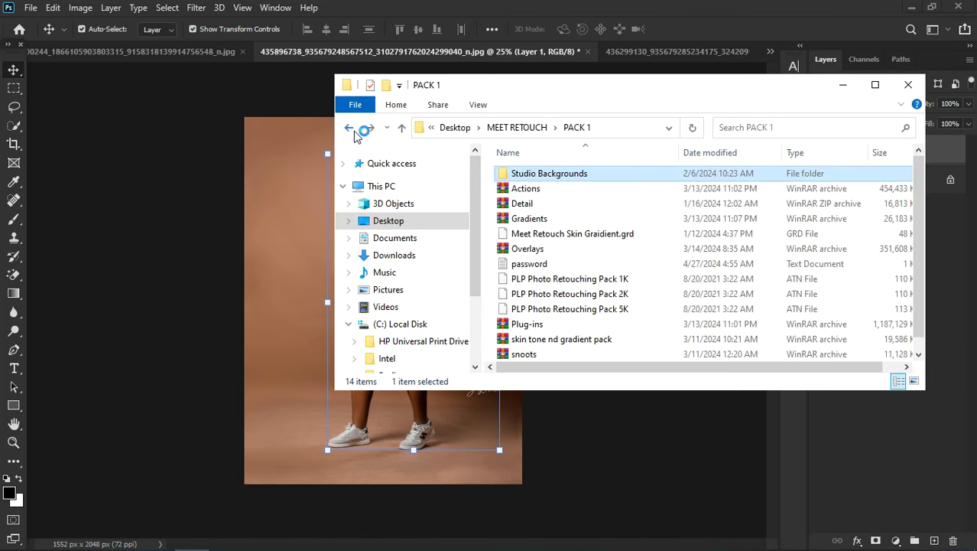
click(351, 129)
click(533, 305)
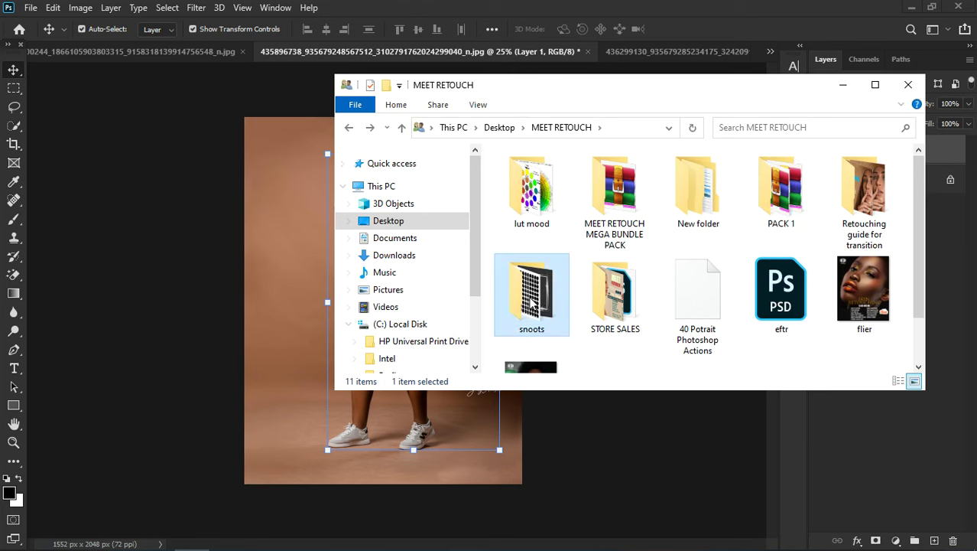
double_click(533, 304)
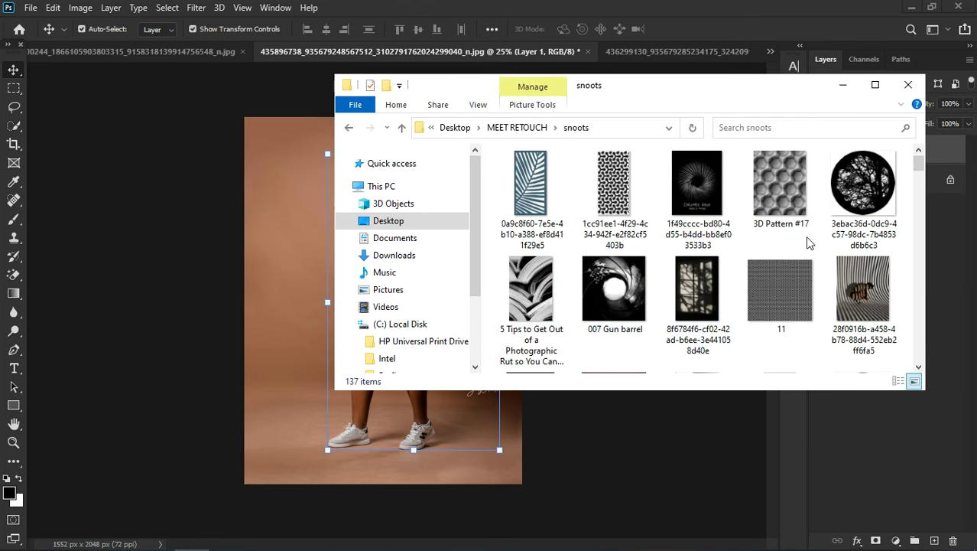
Step: Place the 007 Gun barrel image at 270.36% over the woman's upper body
drag(631, 289, 288, 306)
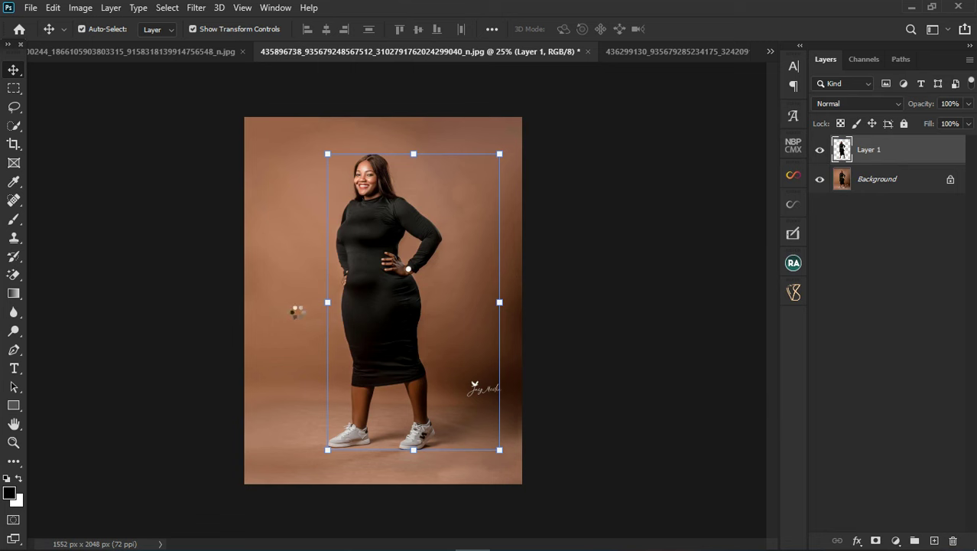
drag(424, 270, 484, 198)
mouse_move(440, 253)
mouse_down()
mouse_move(431, 230)
mouse_move(427, 243)
mouse_move(436, 244)
mouse_up()
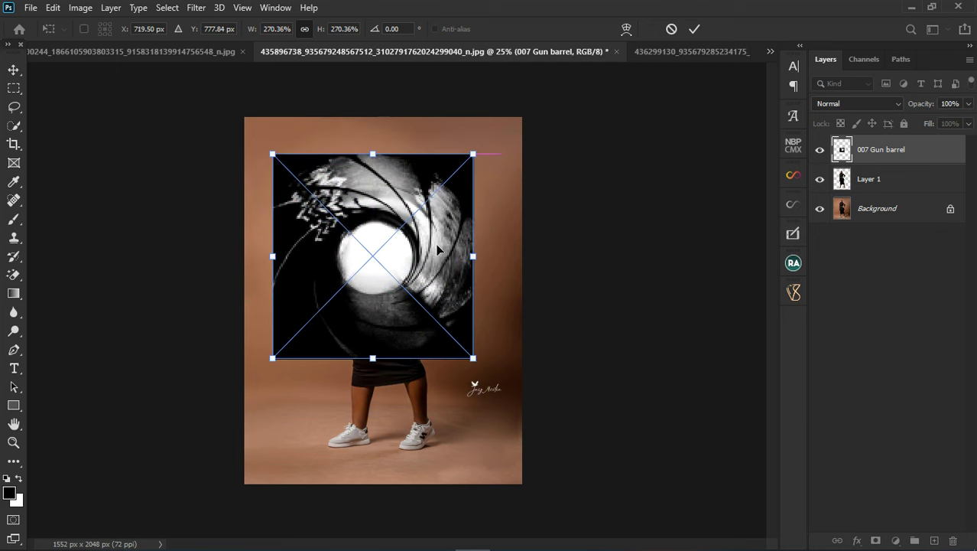
click(694, 29)
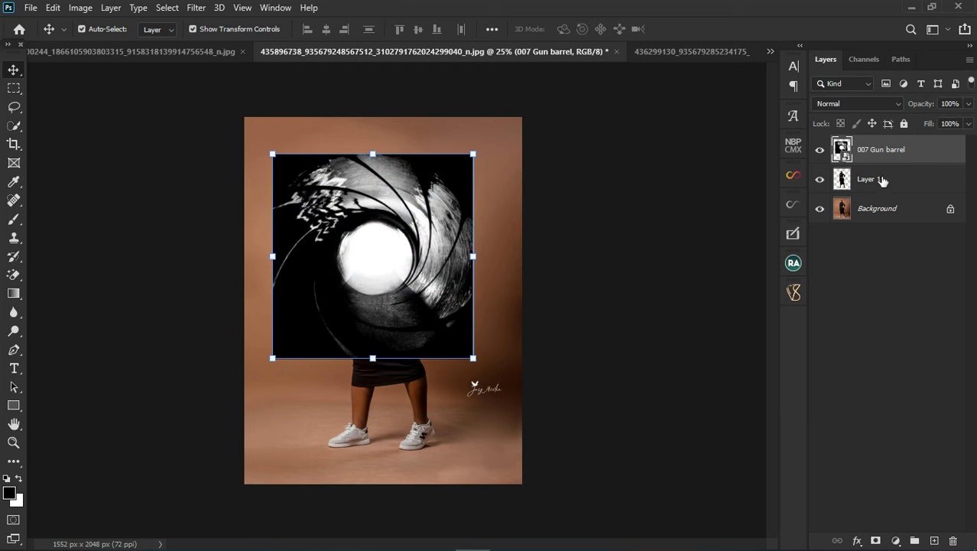
key(space)
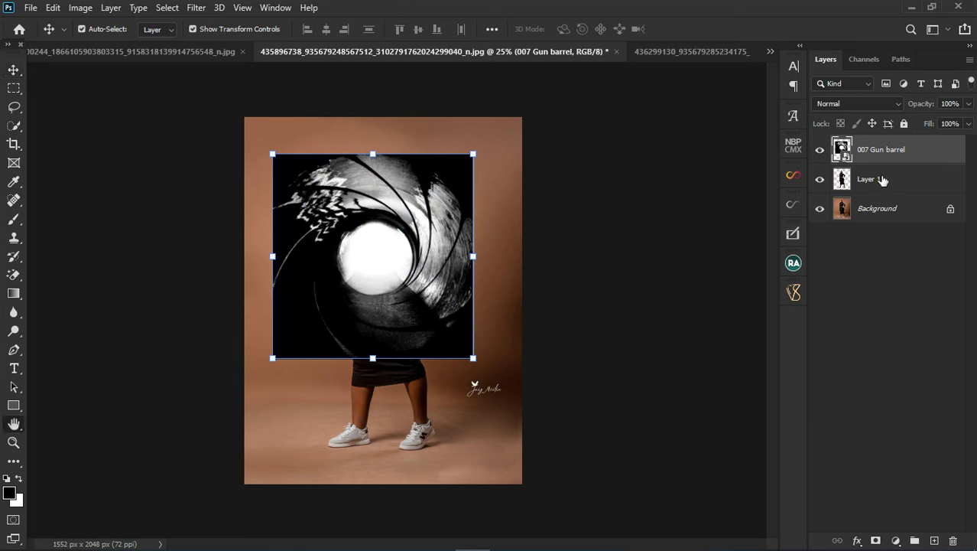
double_click(882, 179)
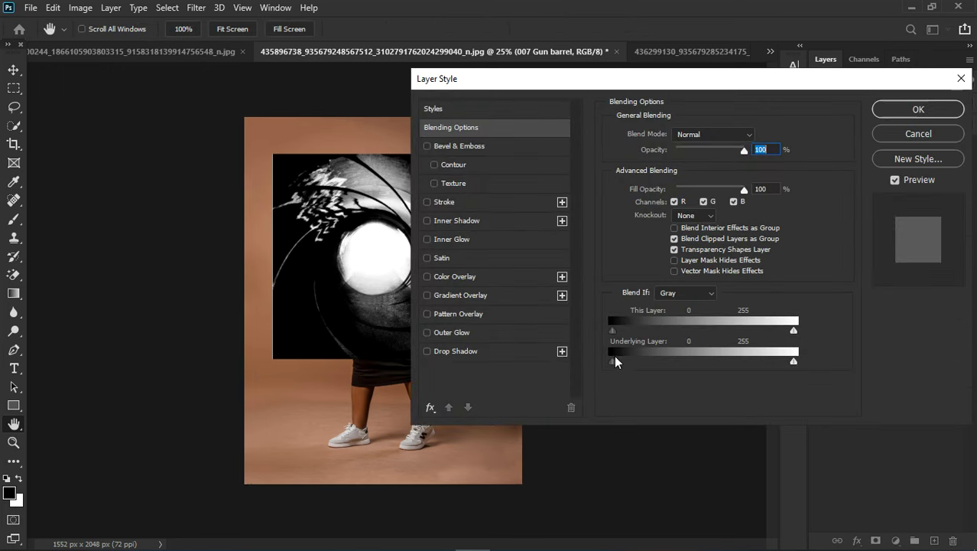
drag(631, 361, 628, 325)
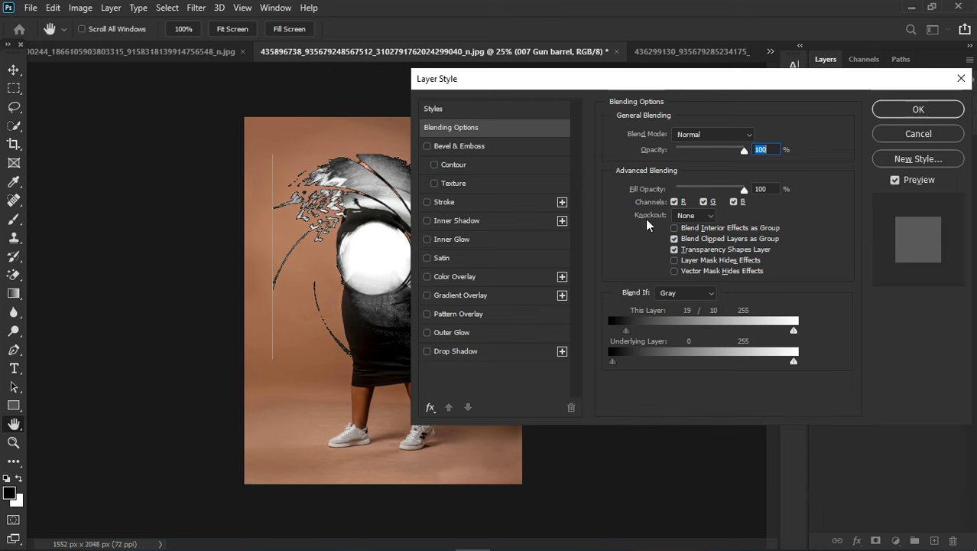
drag(665, 91, 628, 109)
click(882, 152)
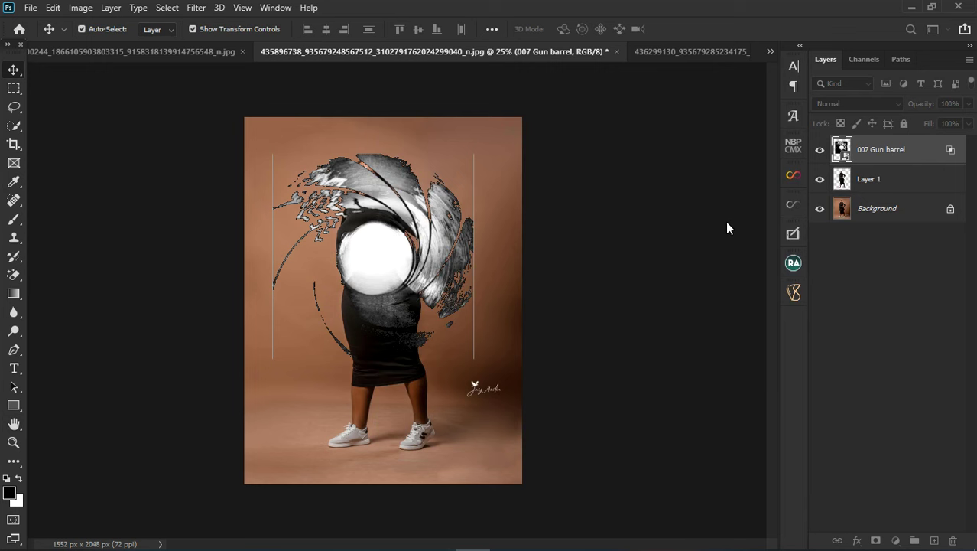
Step: Move the 007 Gun barrel layer below Layer 1 and set its blend mode to Screen
scroll(403, 283, up, 1)
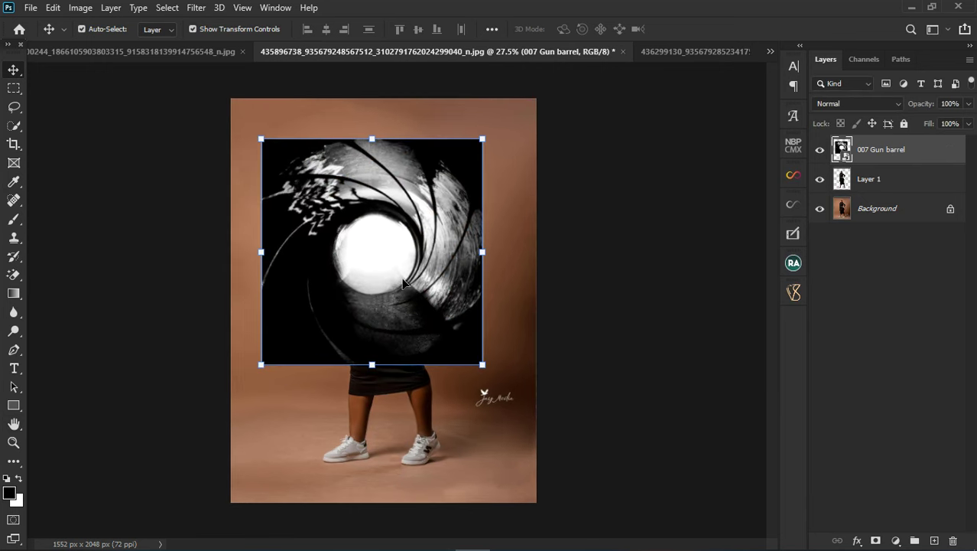
key(ctrl+bracketleft)
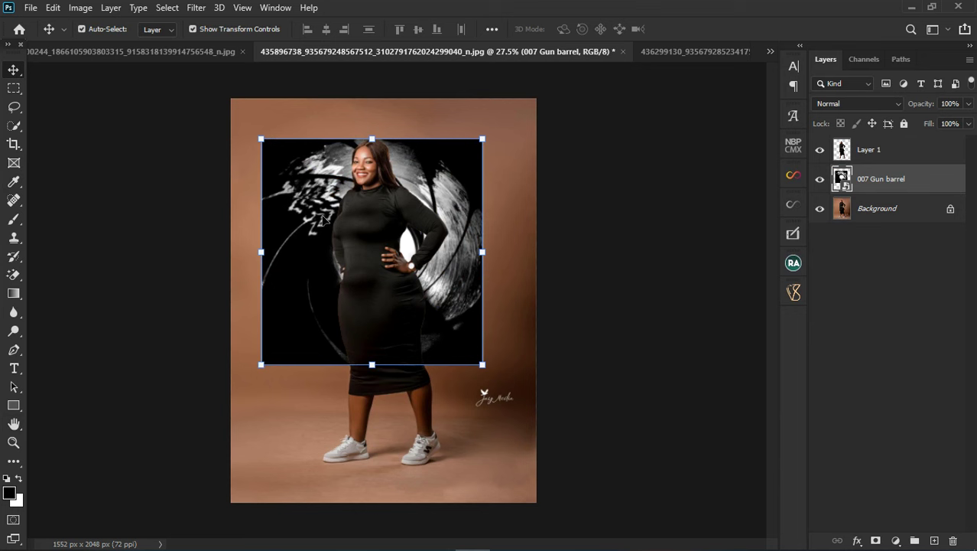
click(195, 9)
click(196, 12)
click(872, 107)
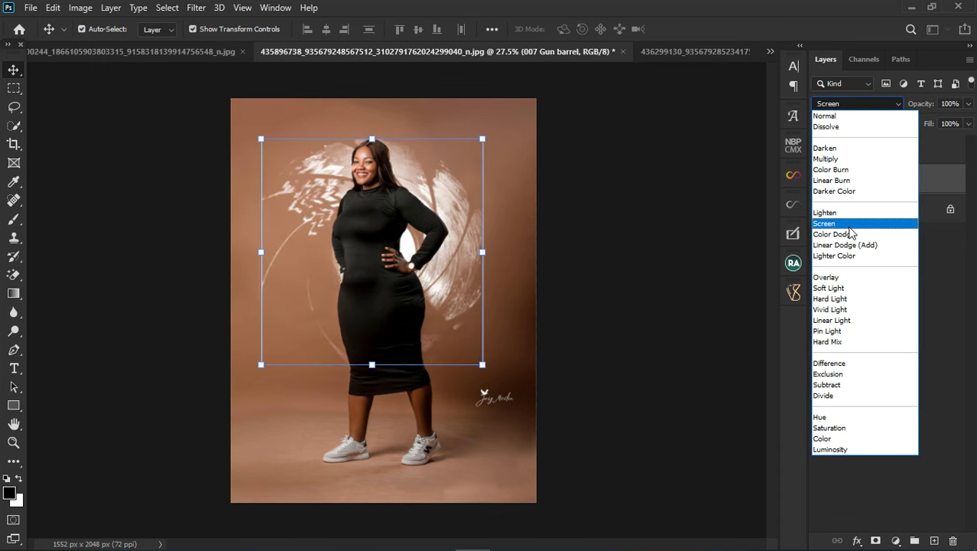
click(850, 228)
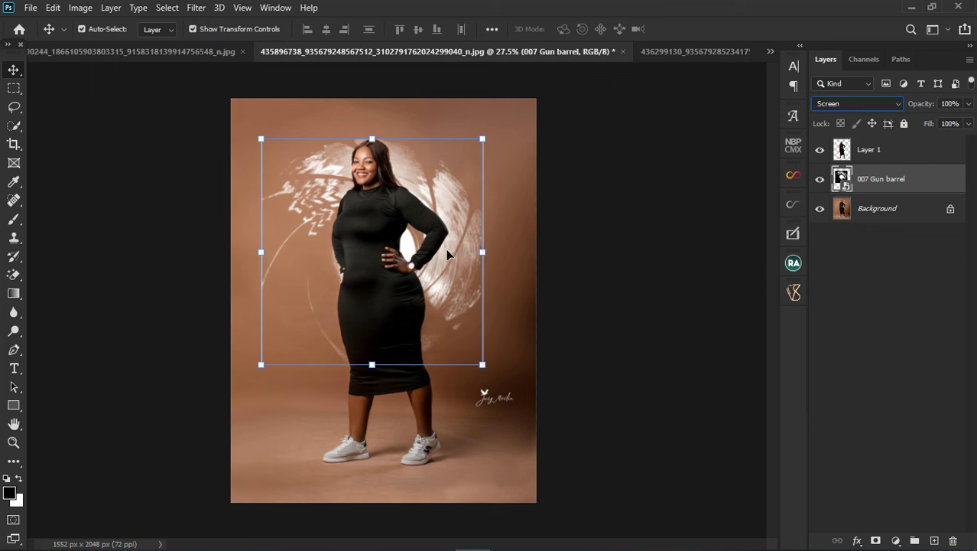
Step: Apply an 8.2-pixel Gaussian Blur smart filter to the 007 Gun barrel layer
click(197, 8)
mouse_move(237, 174)
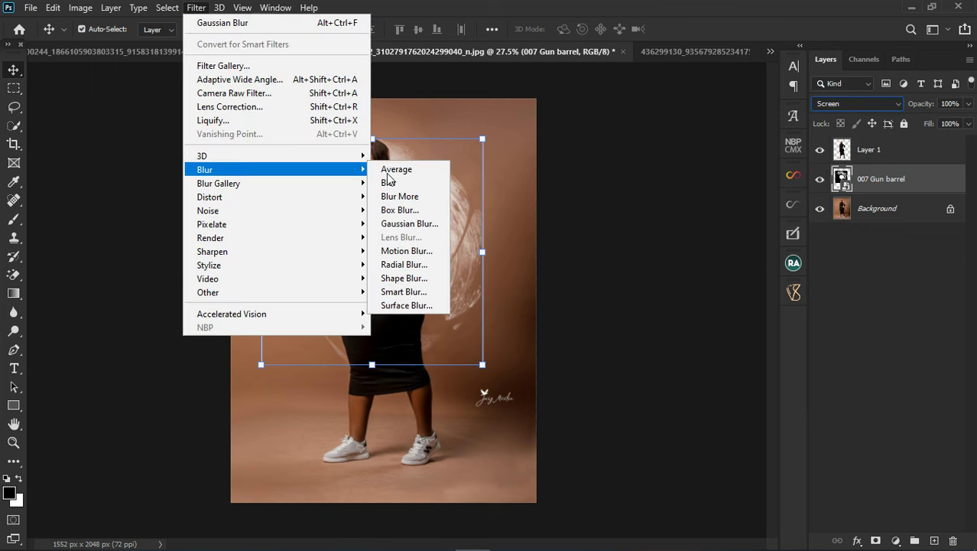
click(409, 220)
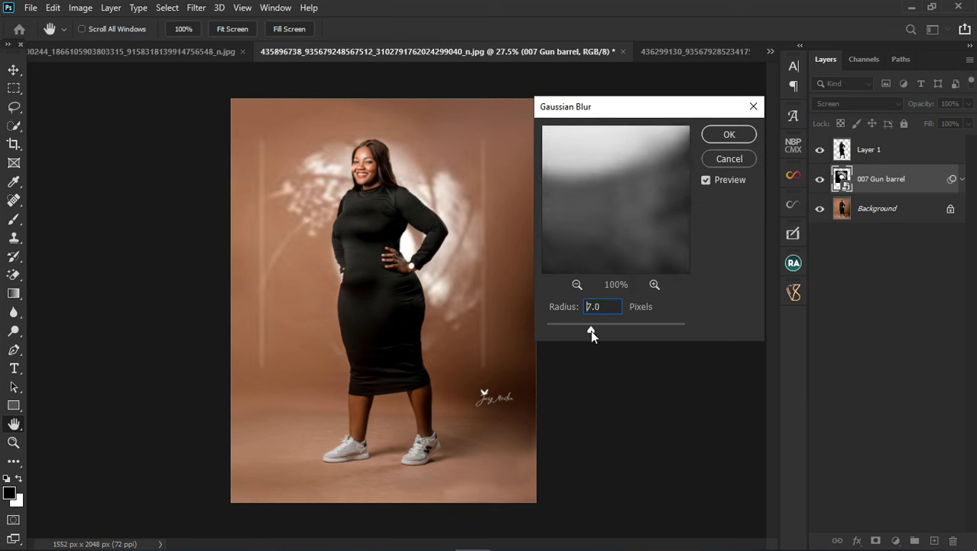
drag(591, 329, 596, 330)
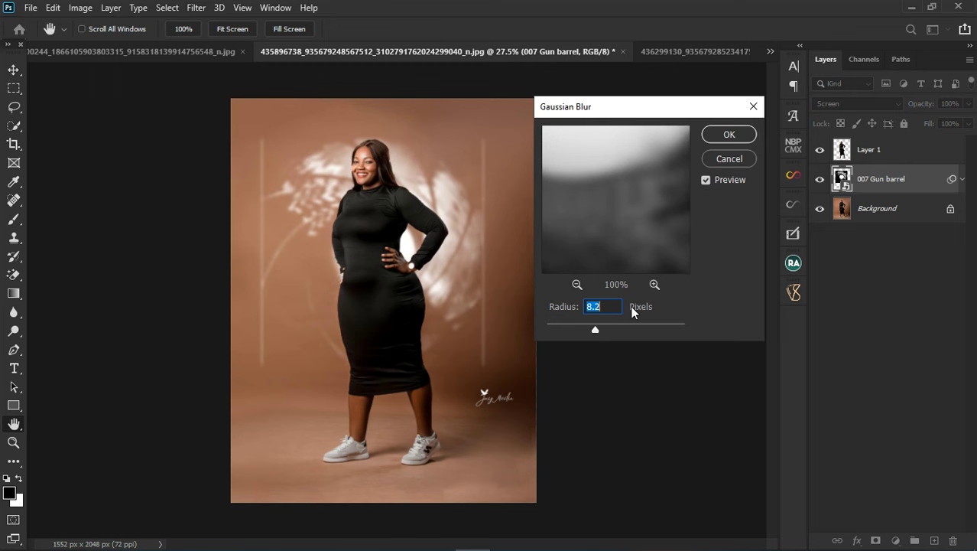
key(Return)
key(v)
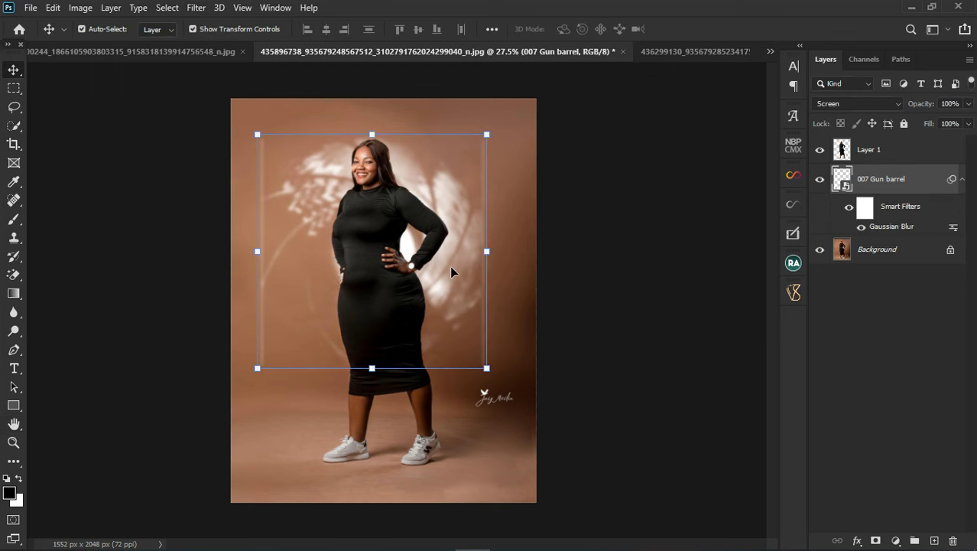
key(ctrl+minus)
Step: Rescale the blurred gun barrel to 265.36% and shift it up and right behind the woman
click(476, 363)
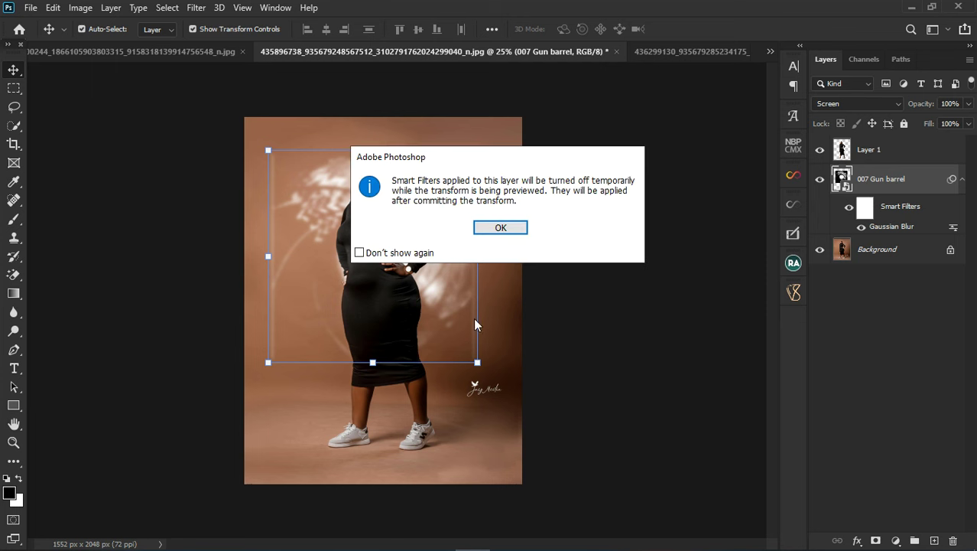
click(500, 227)
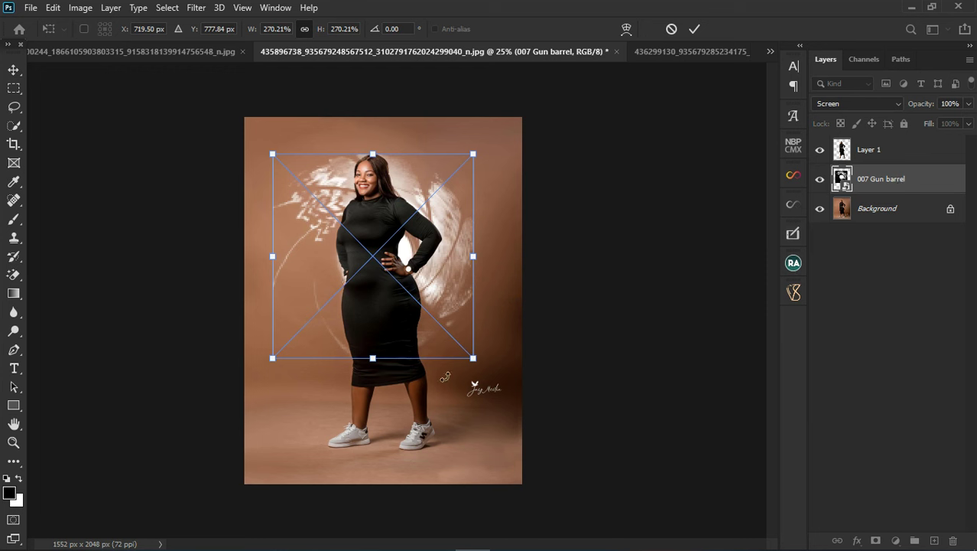
mouse_move(478, 365)
mouse_down()
mouse_move(464, 348)
mouse_move(486, 365)
mouse_move(473, 353)
mouse_up()
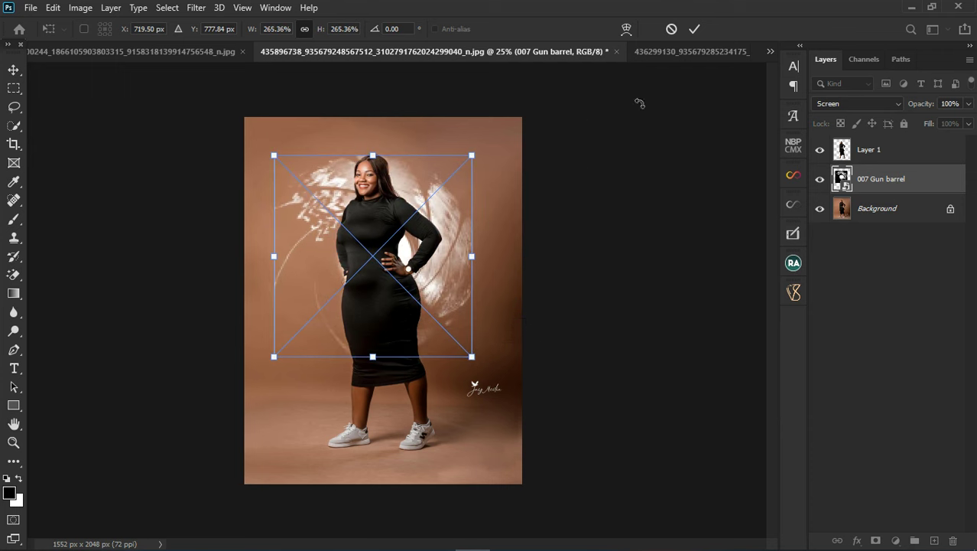
click(694, 29)
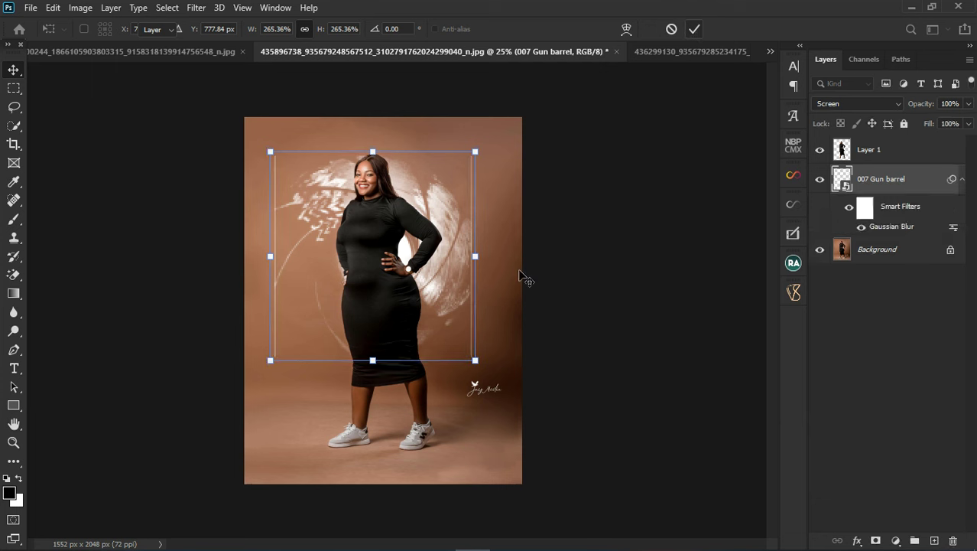
drag(437, 282, 461, 267)
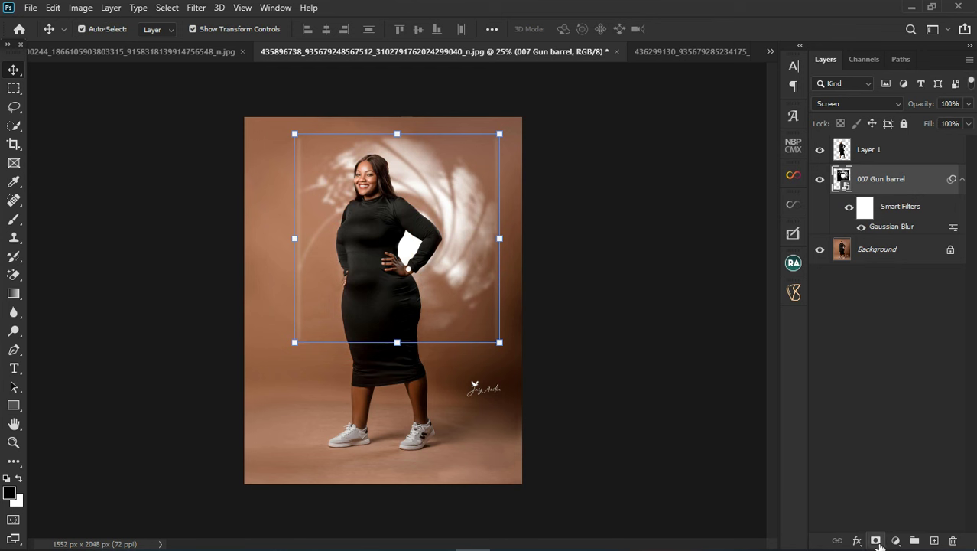
Step: Mask out the gun-barrel light's vertical streaks with a black brush and set opacity to 67%
click(875, 541)
click(14, 220)
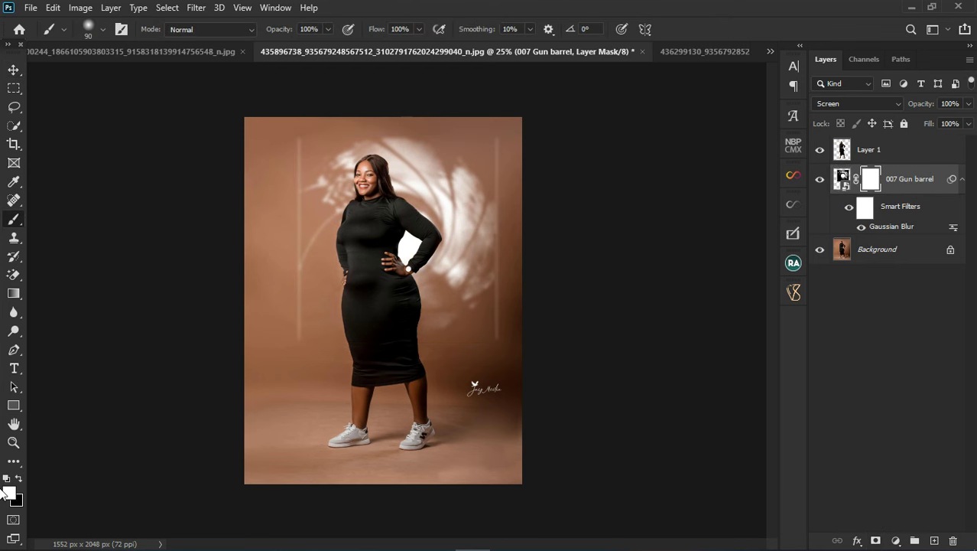
click(19, 479)
drag(303, 142, 309, 164)
mouse_move(306, 208)
mouse_down()
mouse_move(301, 299)
mouse_move(311, 339)
mouse_up()
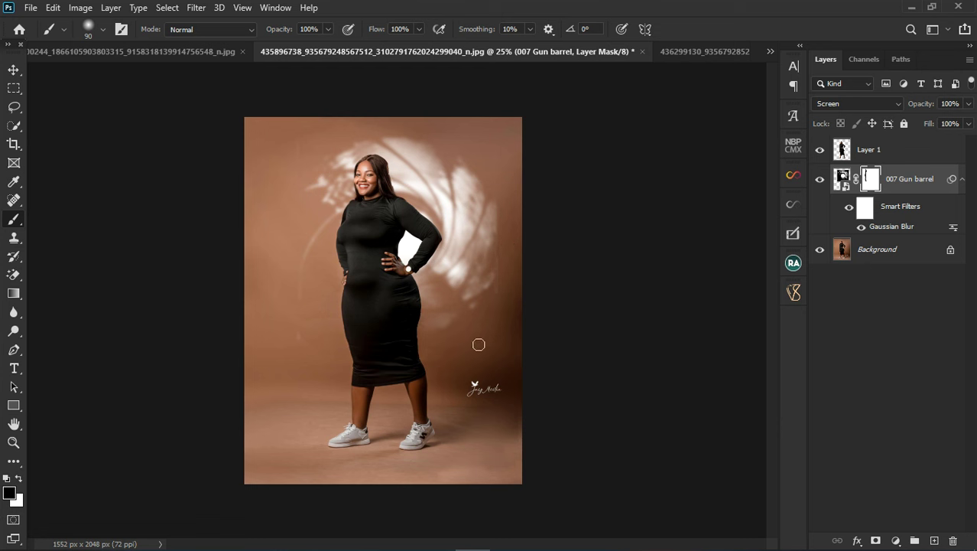
click(968, 103)
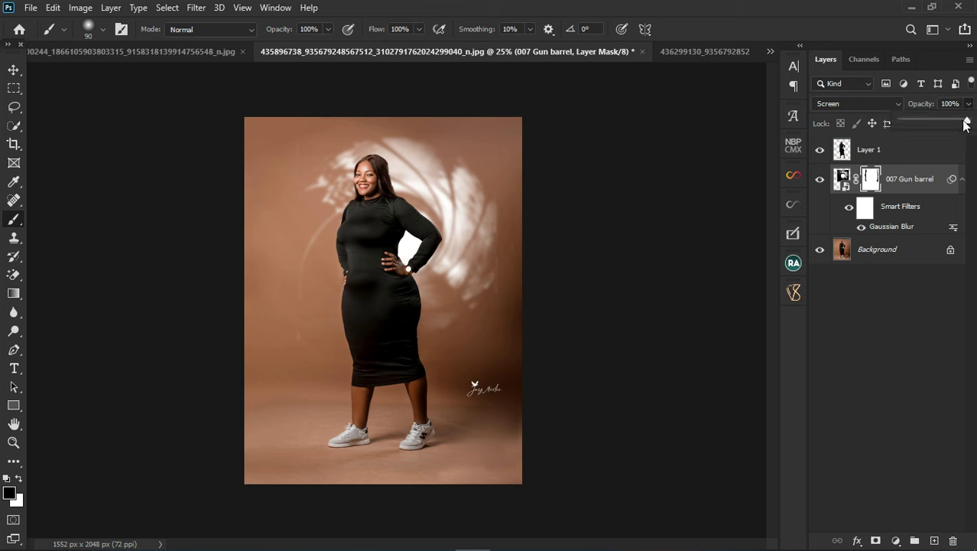
drag(967, 120, 942, 122)
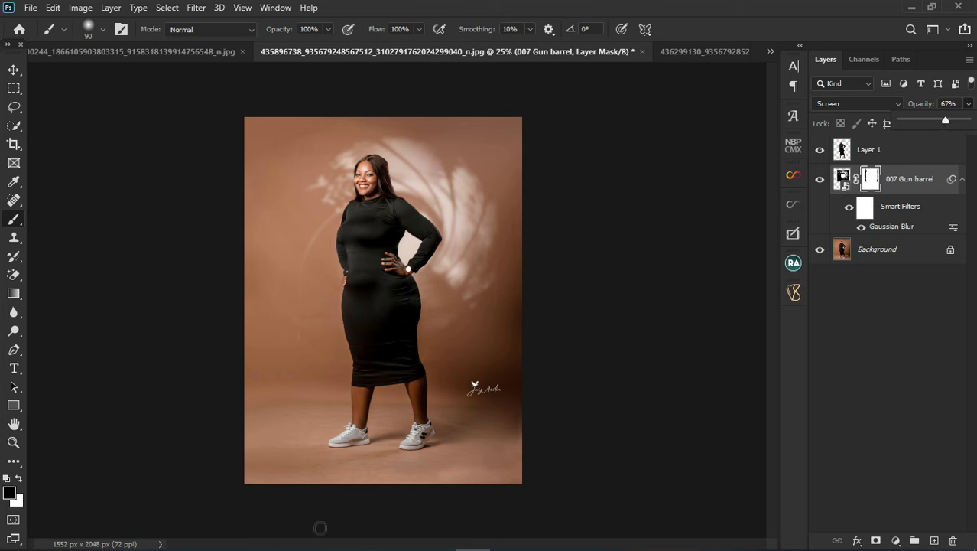
Step: From the snoots folder, drag the orange backdrop photo into the document
mouse_move(289, 544)
click(191, 535)
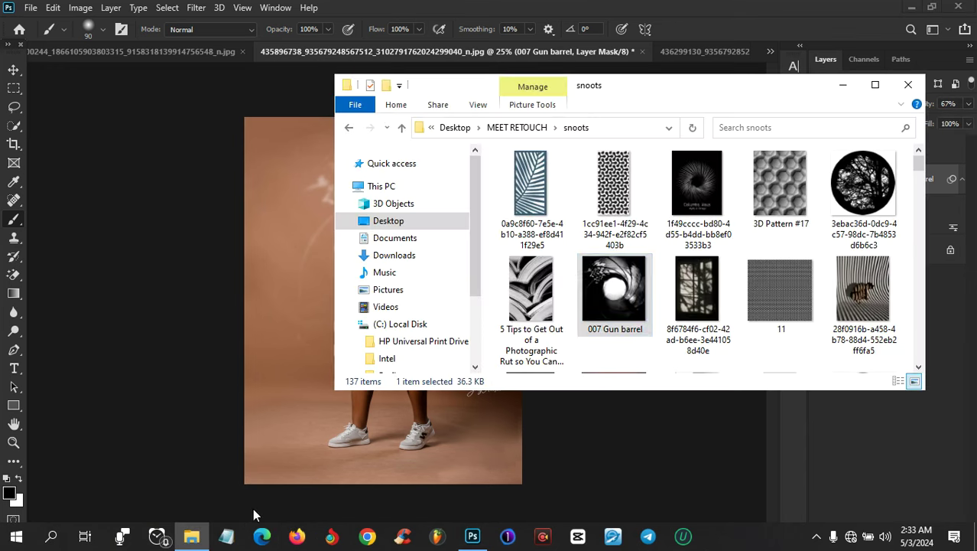
scroll(708, 291, down, 8)
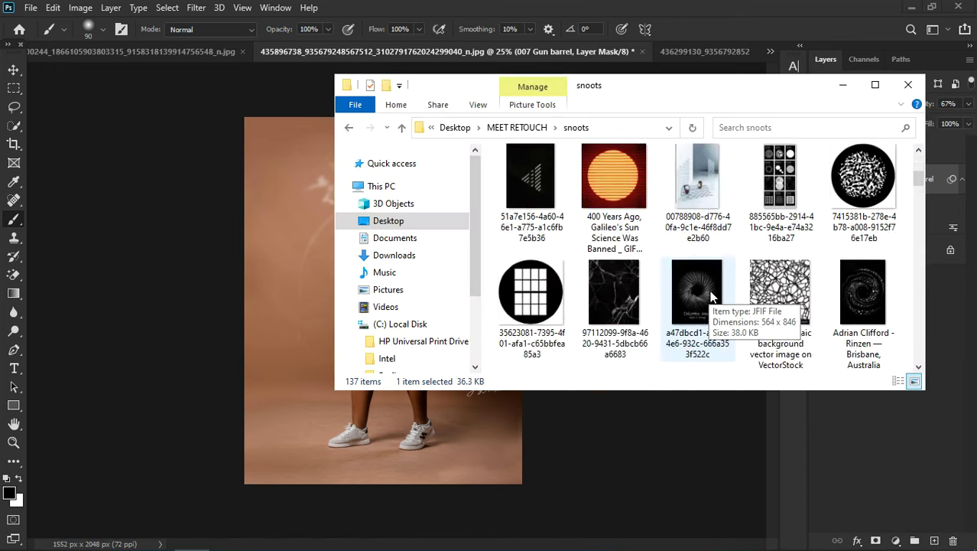
drag(781, 176, 427, 412)
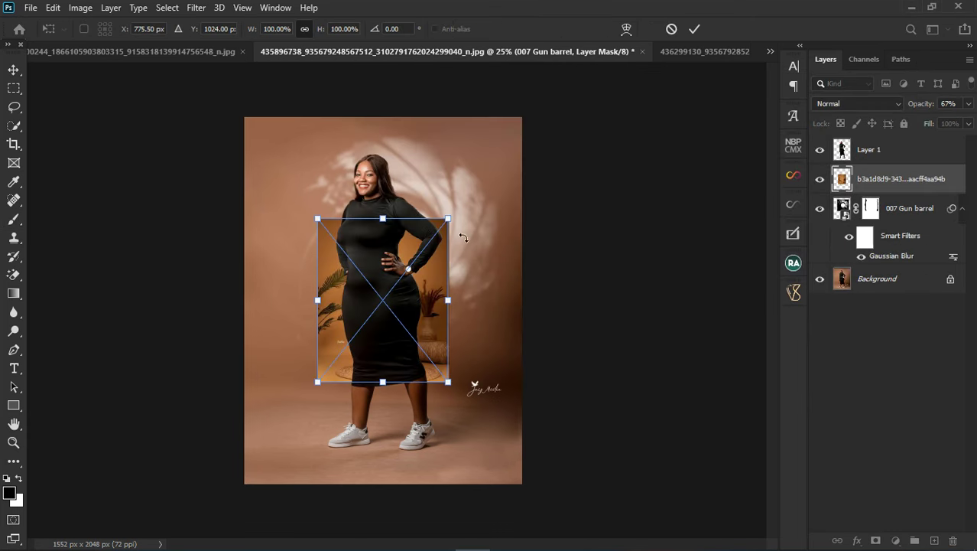
Step: Stretch the placed b3a1d8d9 photo over the whole canvas, commit it, then try brushing on it
drag(448, 218, 529, 125)
drag(452, 188, 452, 176)
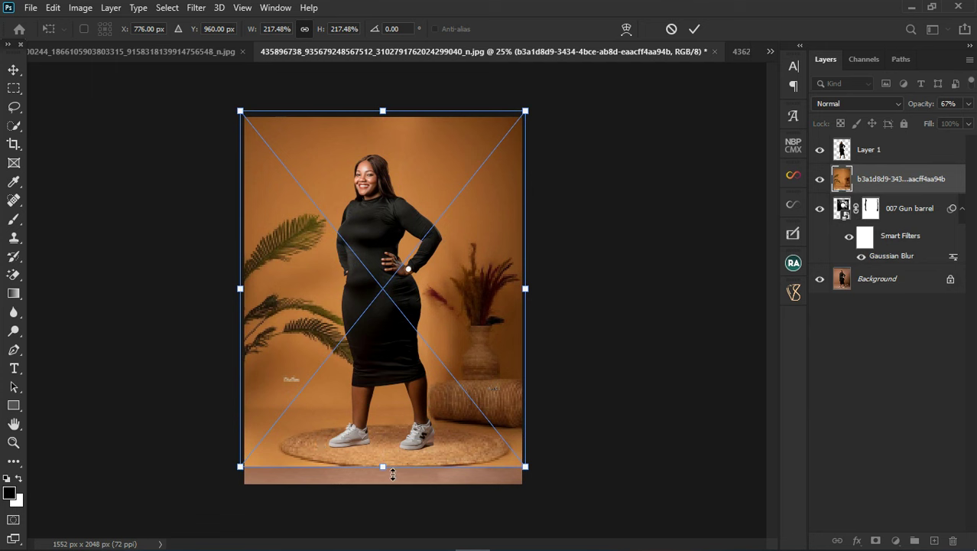
drag(391, 476, 396, 497)
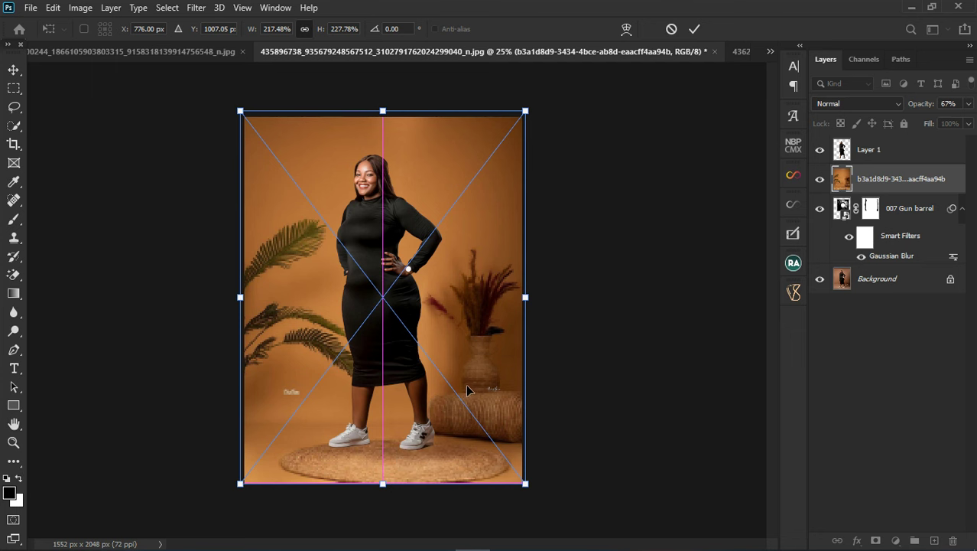
drag(467, 388, 464, 375)
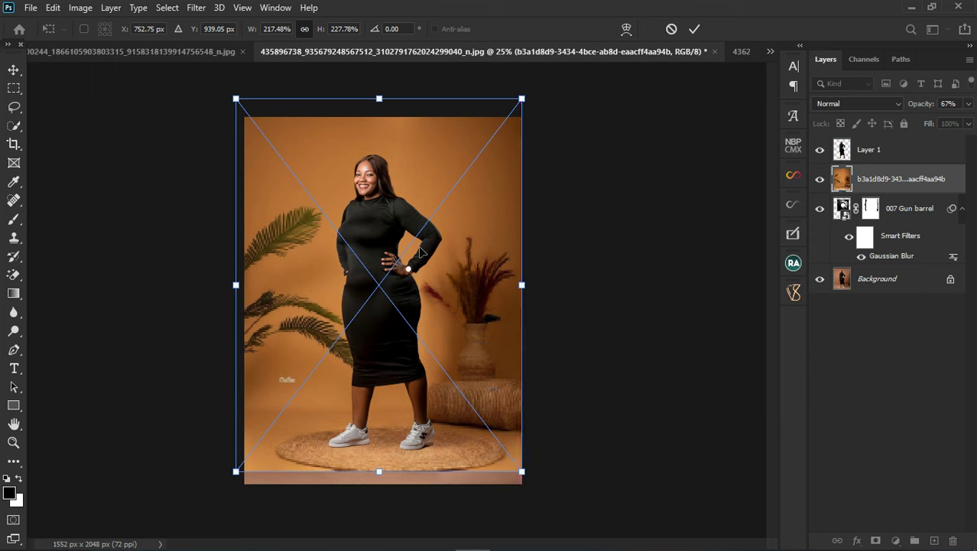
click(694, 28)
key(b)
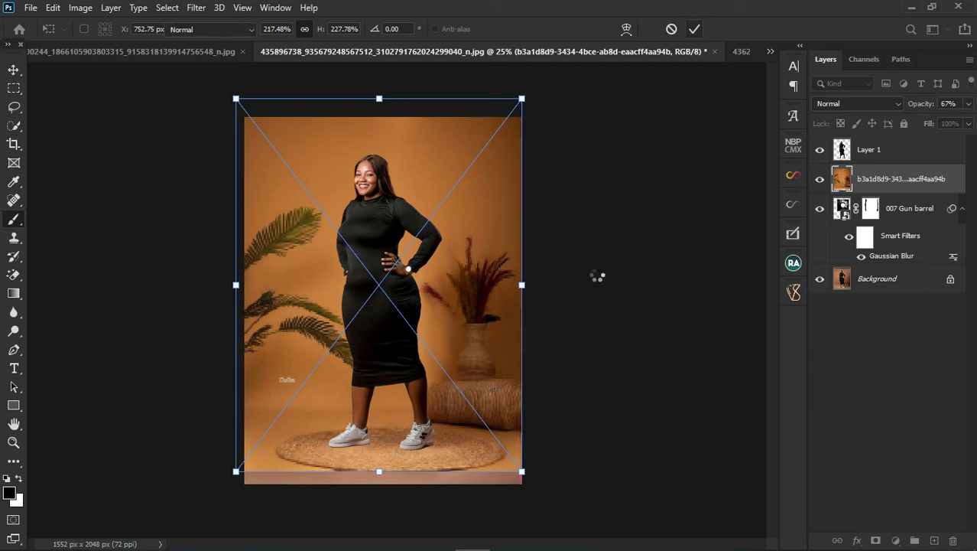
click(570, 306)
Step: Dismiss the smart-object warning, put the orange photo below 007 Gun barrel, and shift the light up-left
click(474, 218)
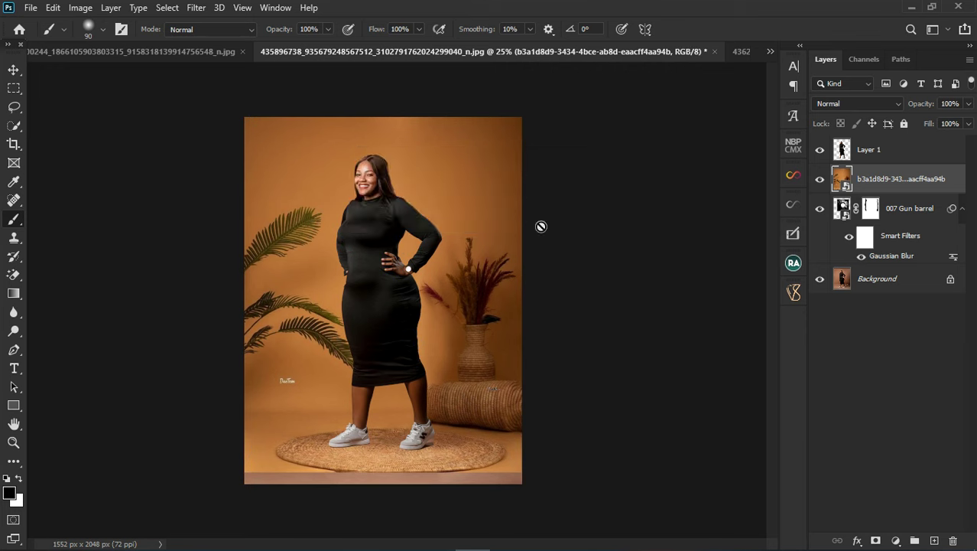
drag(889, 189, 892, 275)
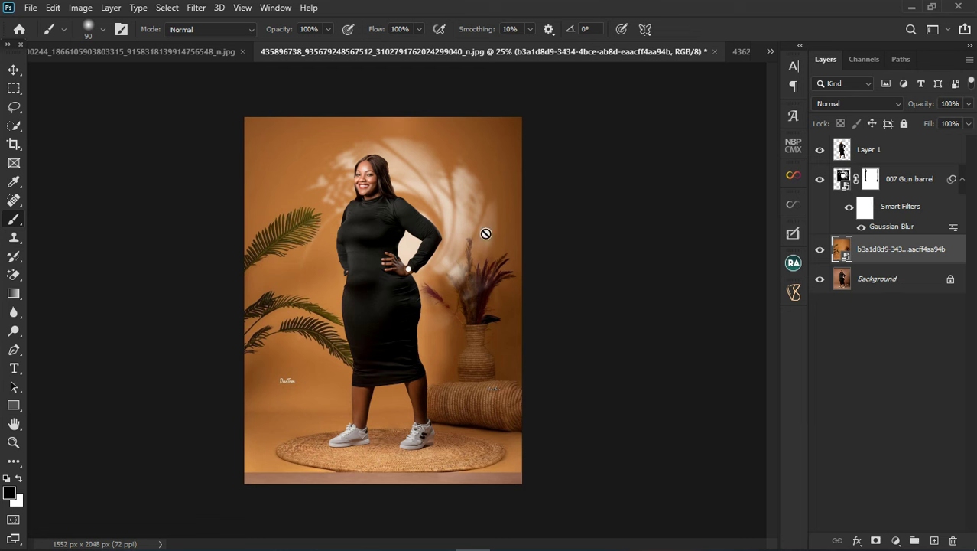
click(13, 70)
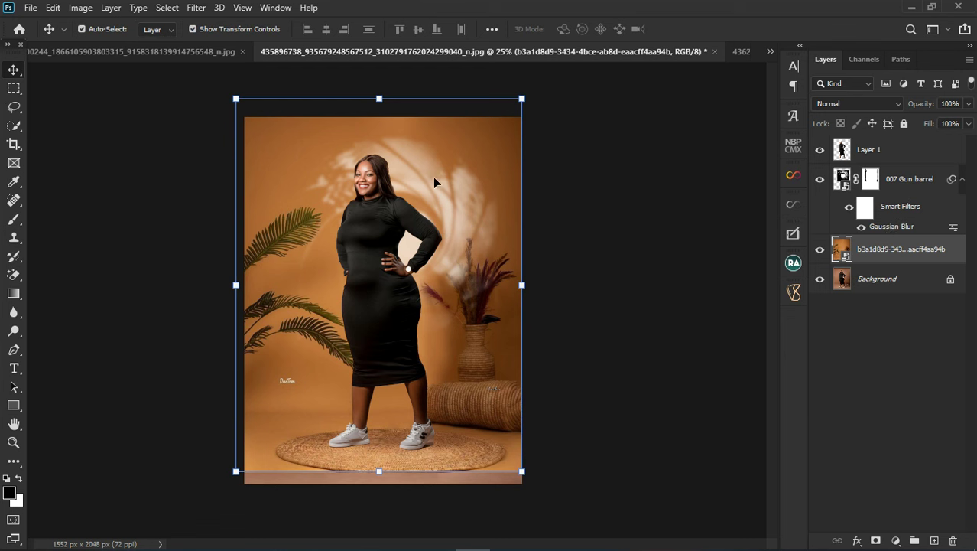
drag(435, 188, 420, 167)
Step: Scale the gun-barrel light to 77.78% behind the woman's head and shoulders and commit
click(276, 112)
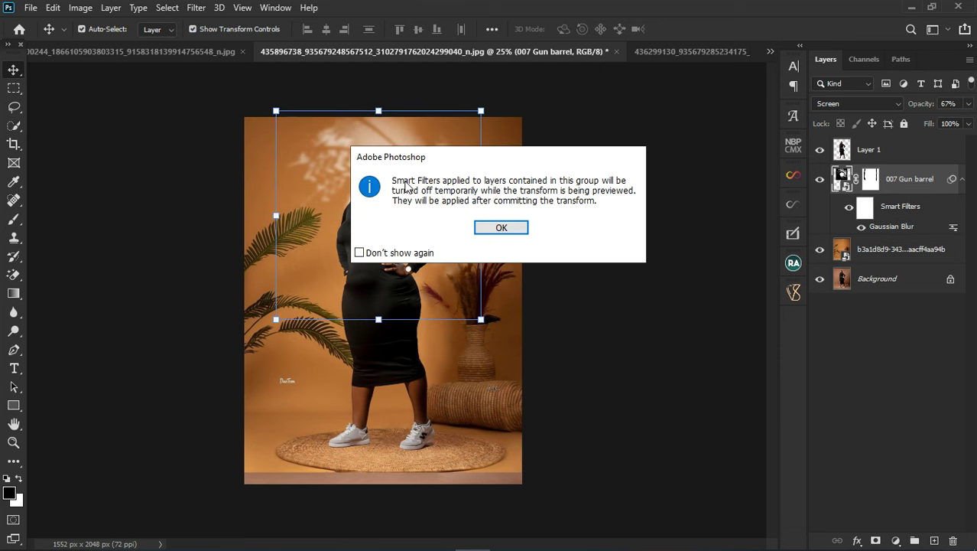
click(482, 225)
drag(277, 113, 329, 161)
drag(447, 221, 432, 184)
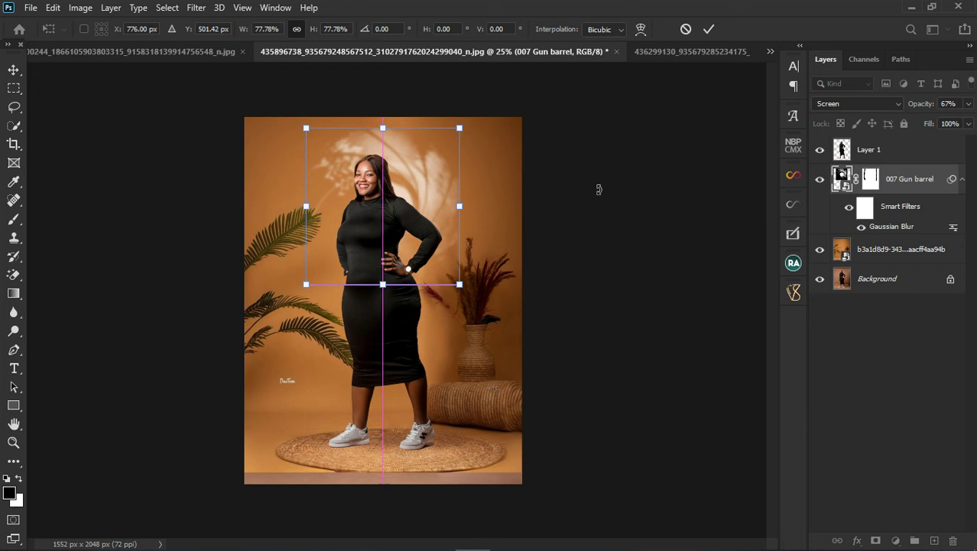
click(708, 31)
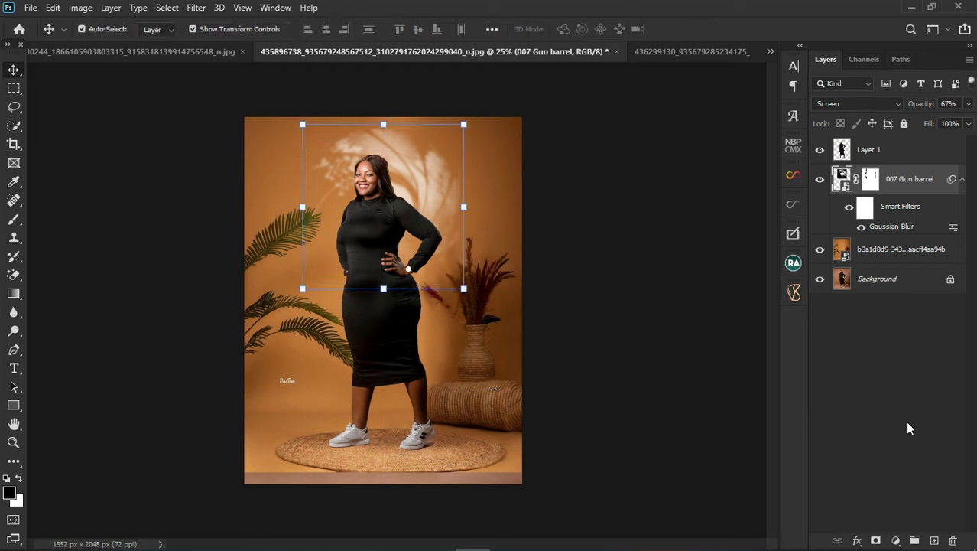
Step: Add a Hue/Saturation layer clipped to 007 Gun barrel with Hue at -141
click(899, 541)
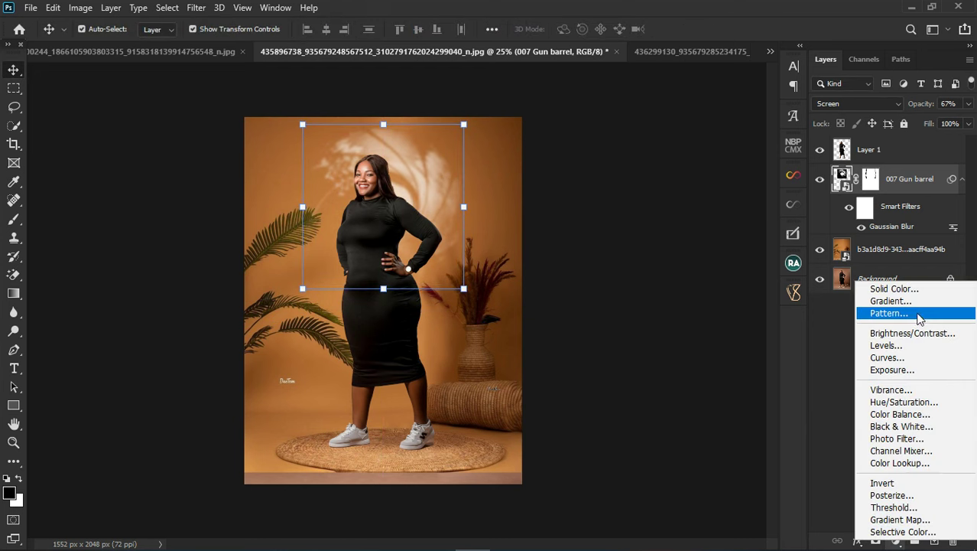
click(921, 413)
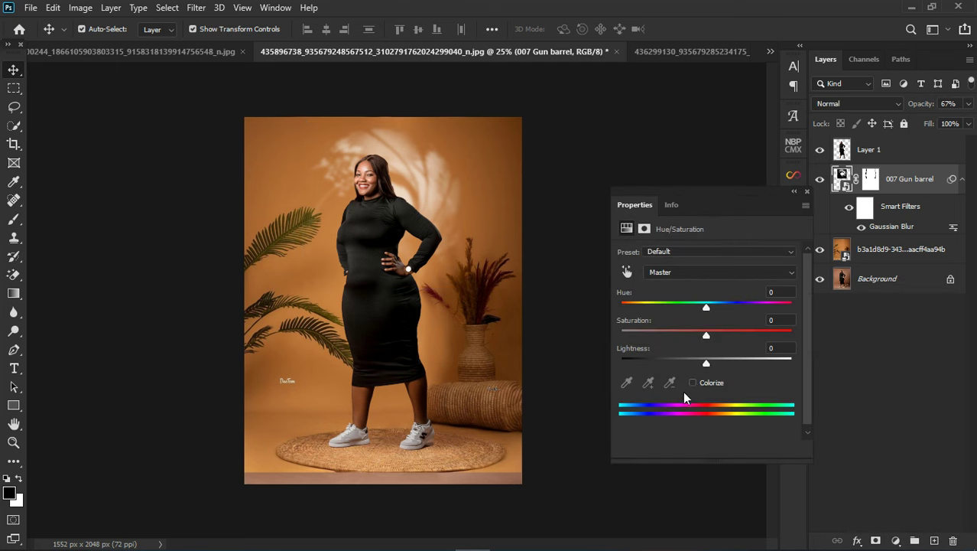
click(705, 449)
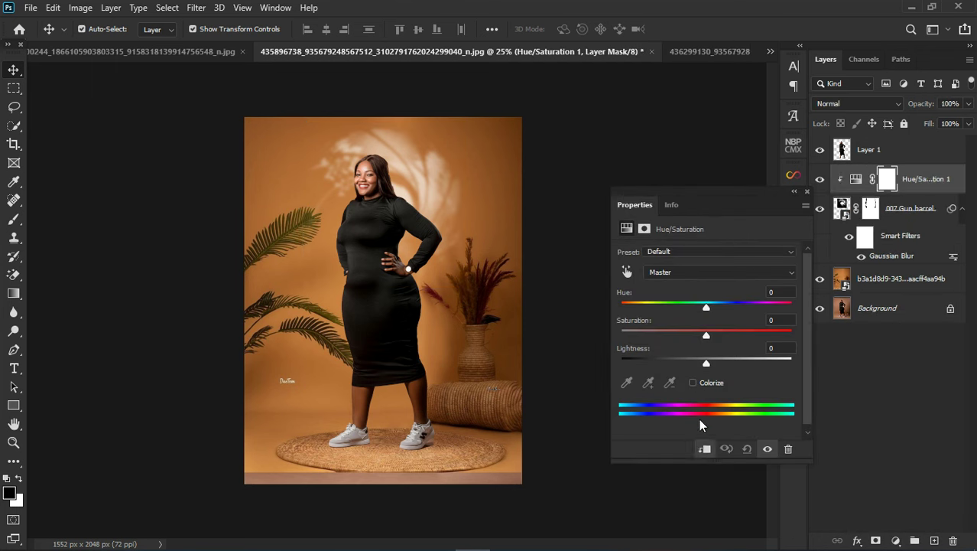
drag(706, 307, 740, 306)
click(807, 191)
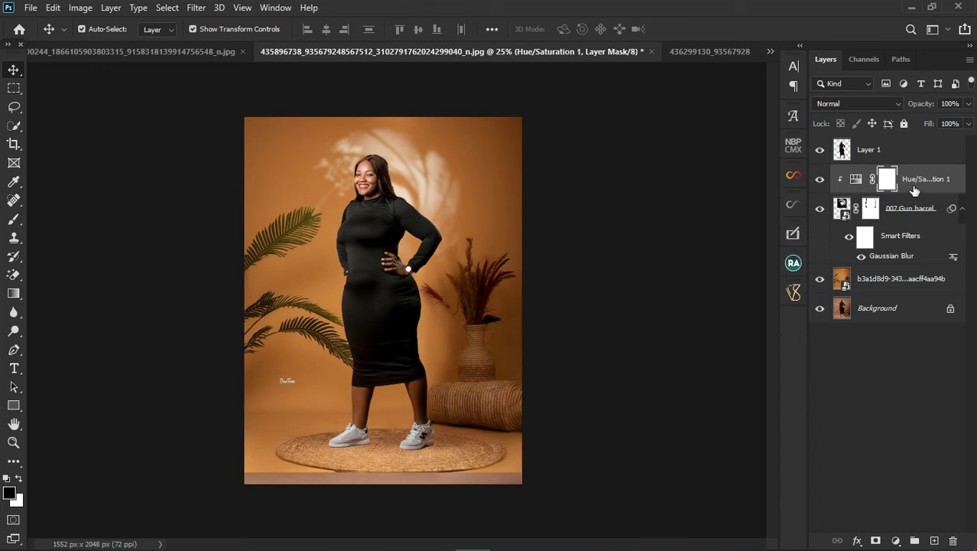
click(858, 188)
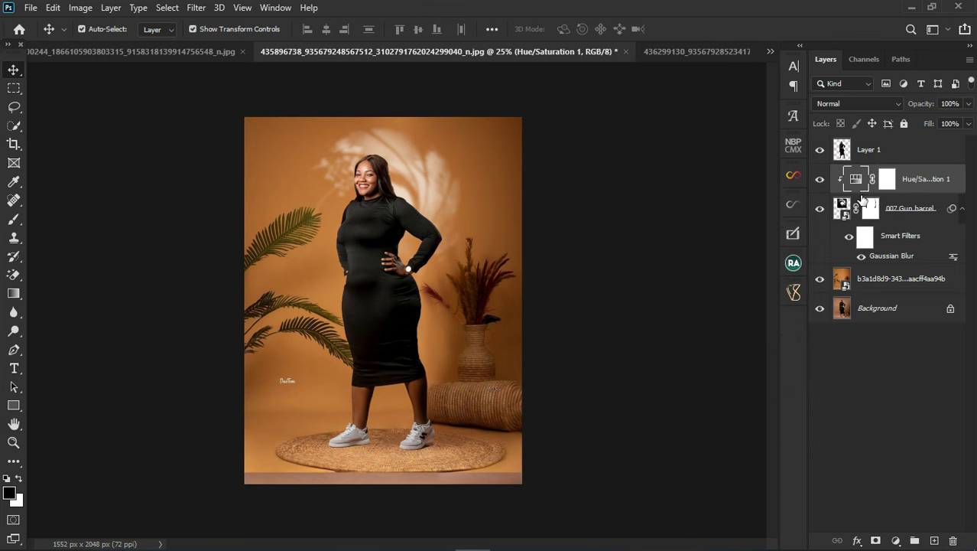
key(Delete)
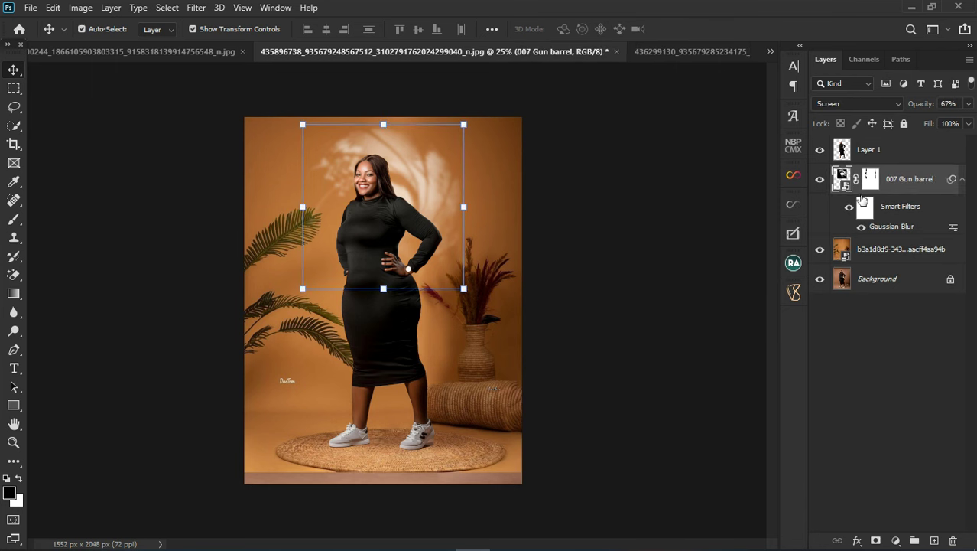
click(896, 540)
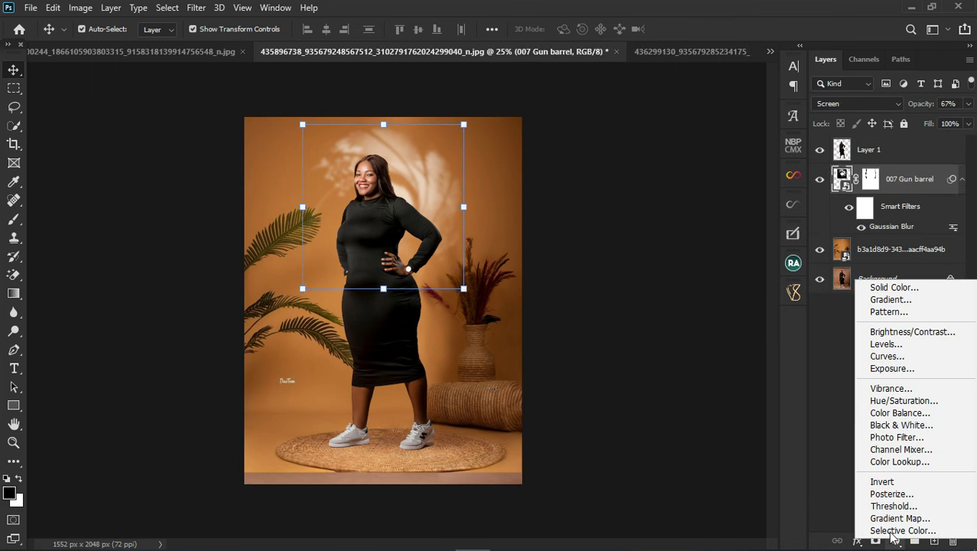
click(891, 288)
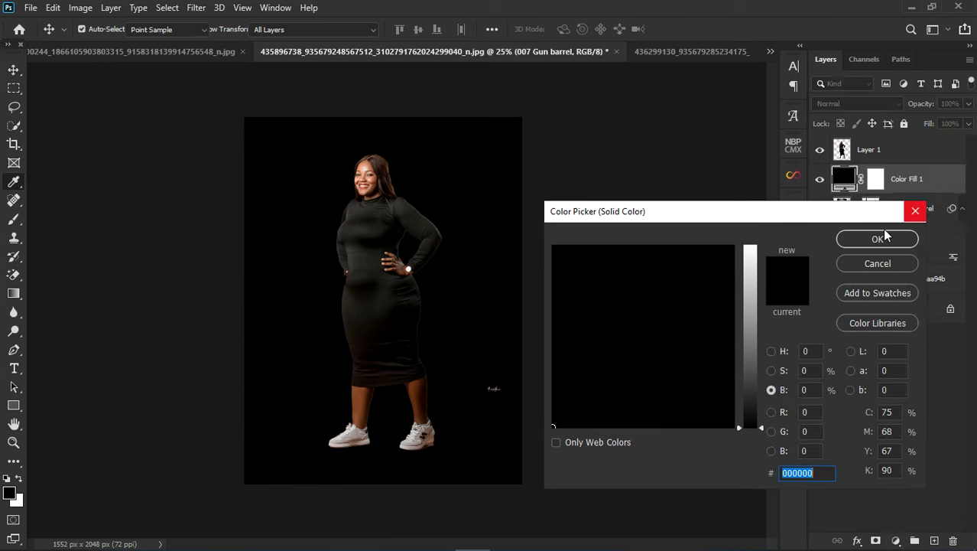
click(879, 238)
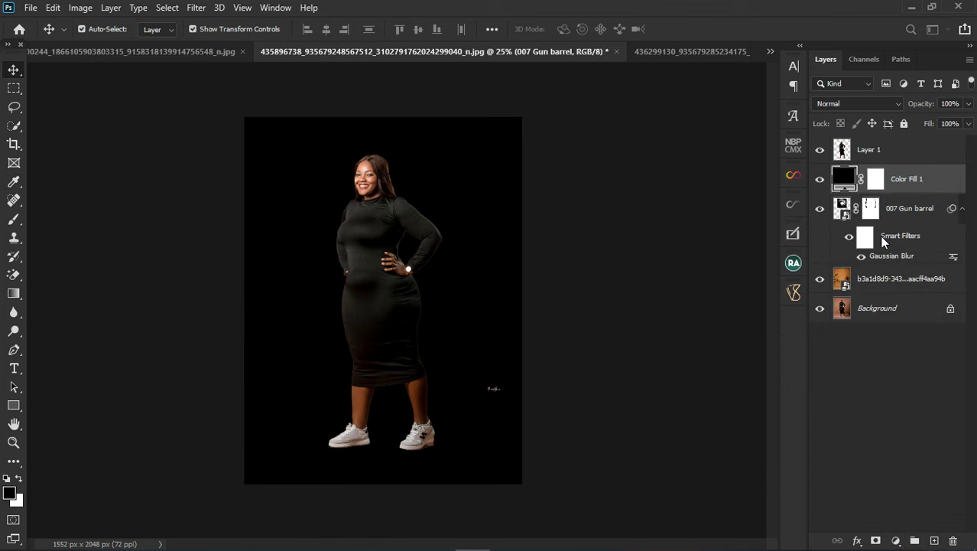
alt+click(896, 199)
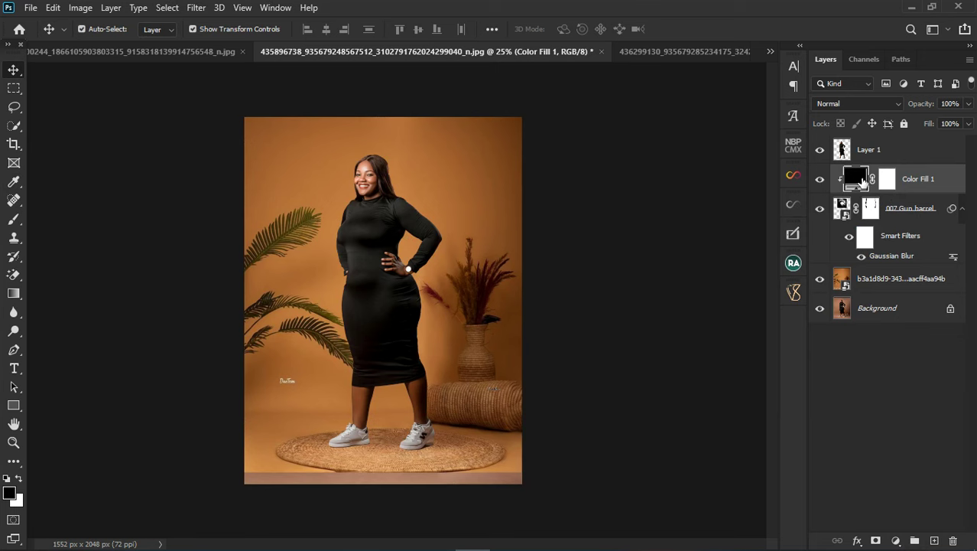
double_click(862, 181)
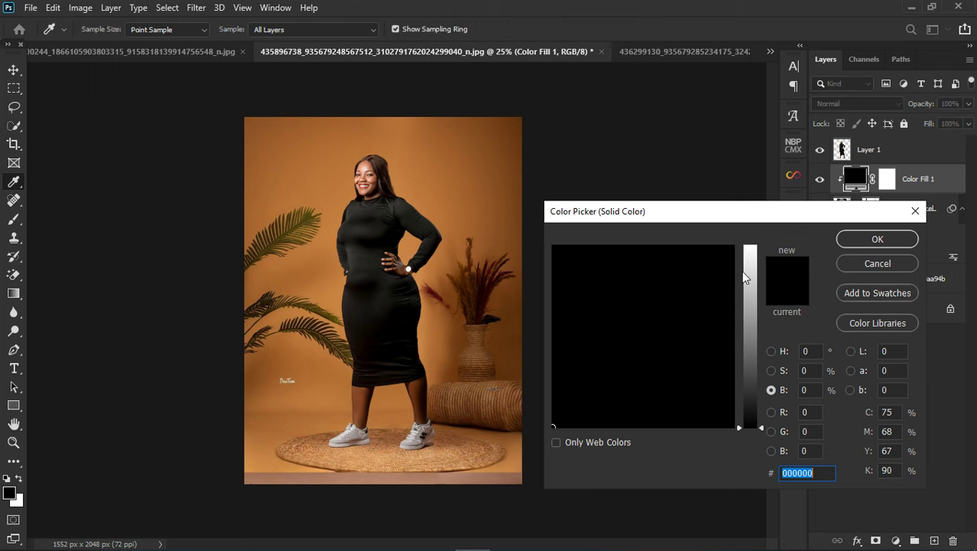
click(749, 267)
click(701, 282)
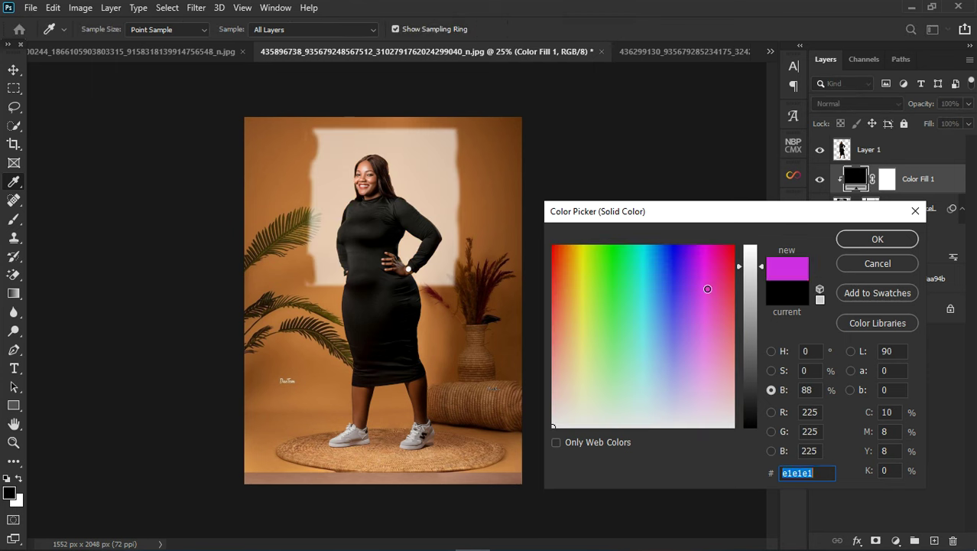
click(858, 264)
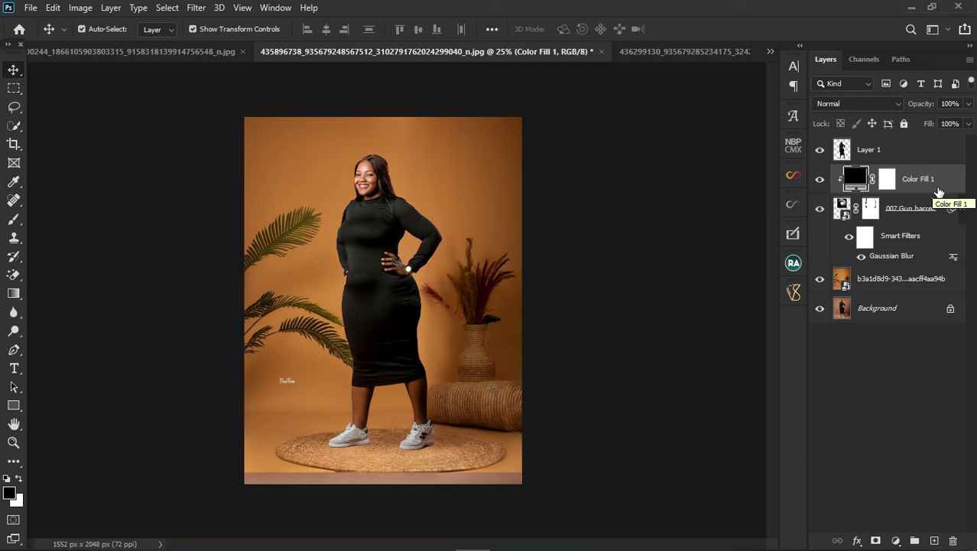
key(Delete)
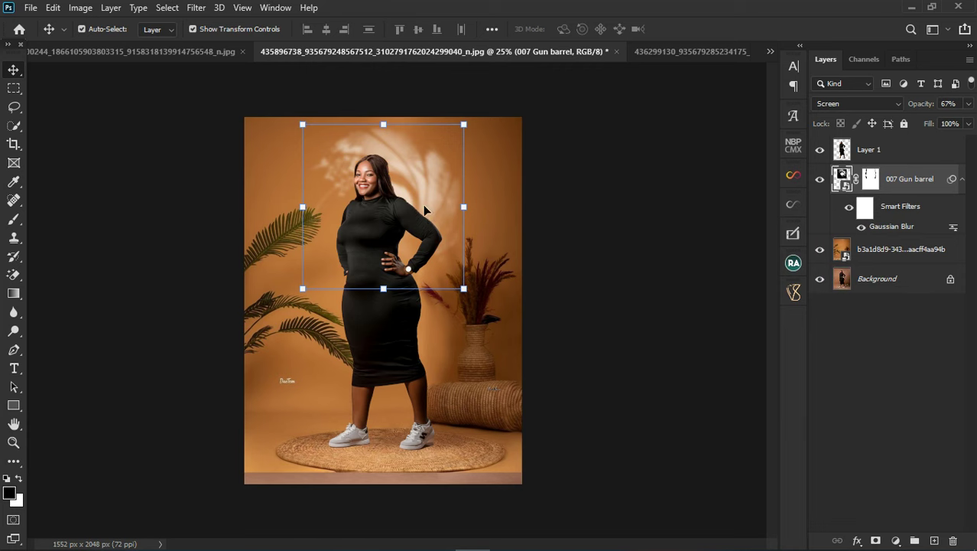
Step: Add a clipped Selective Color layer: Whites at Cyan -100, Magenta +6, Yellow +29
scroll(425, 205, up, 3)
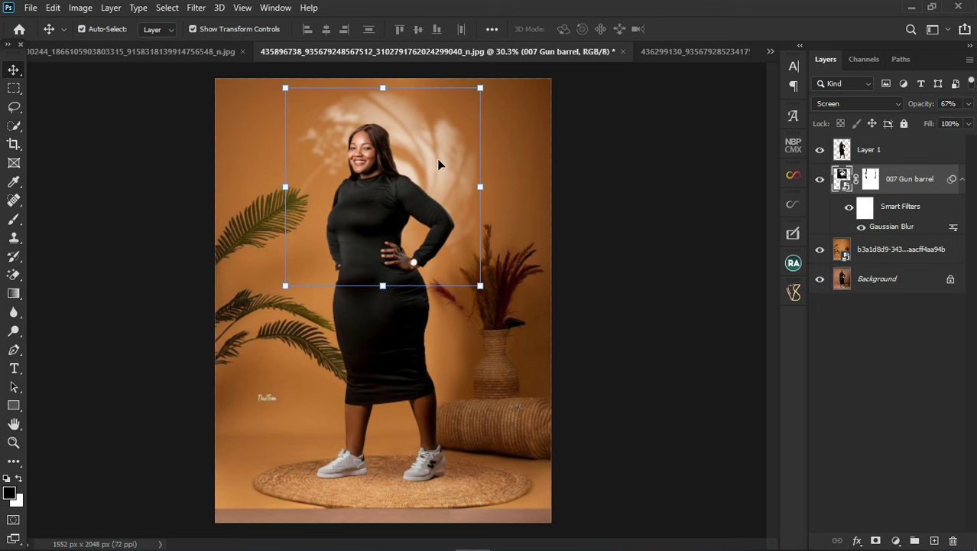
click(900, 542)
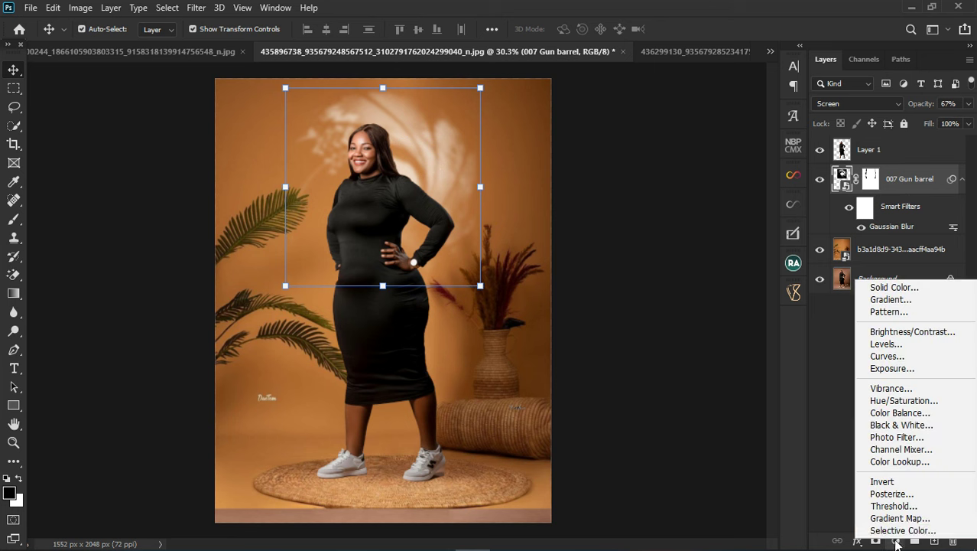
click(894, 528)
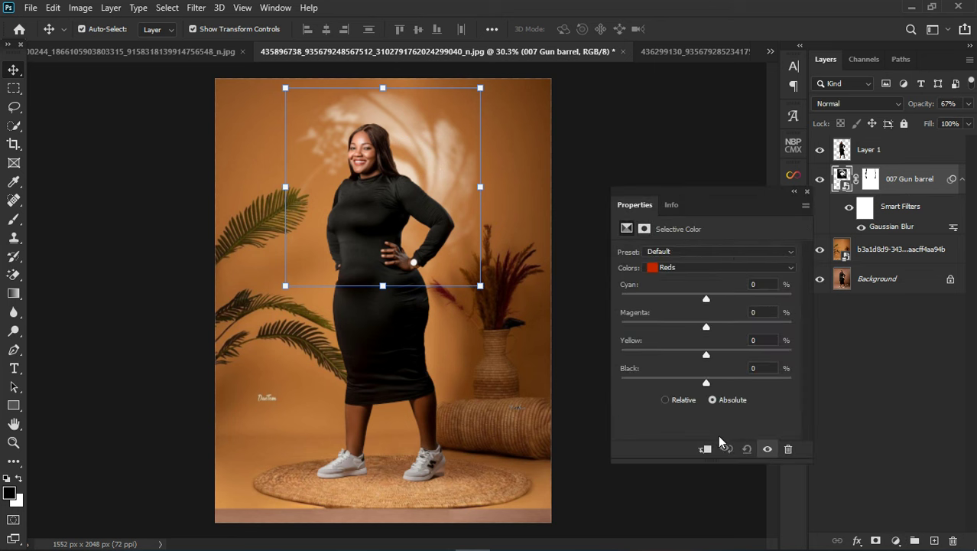
click(710, 449)
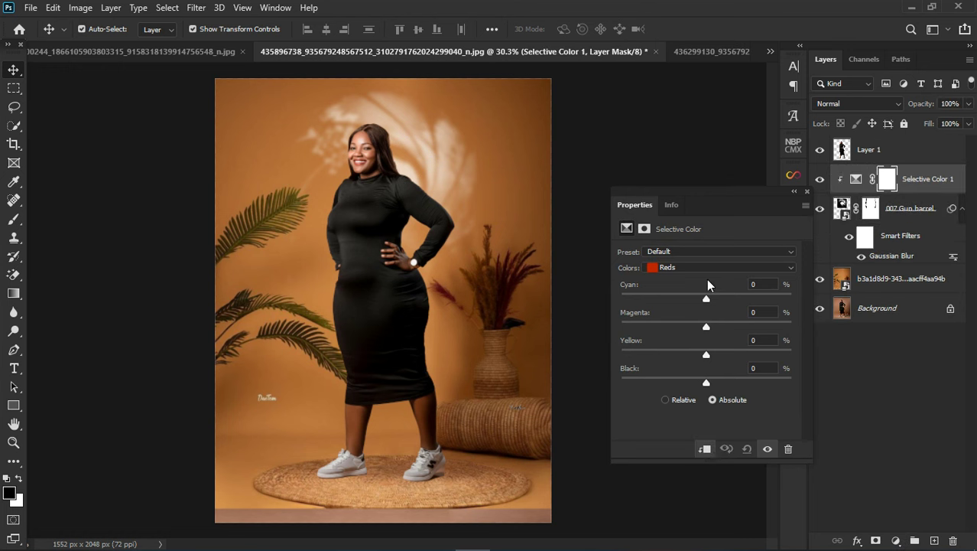
click(707, 267)
click(691, 343)
drag(651, 298, 611, 301)
drag(706, 354, 712, 328)
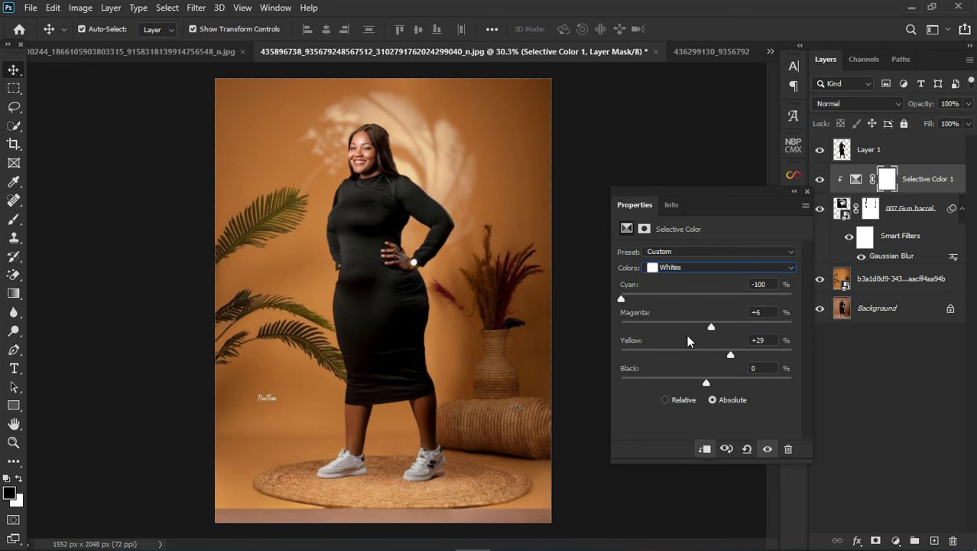
click(807, 191)
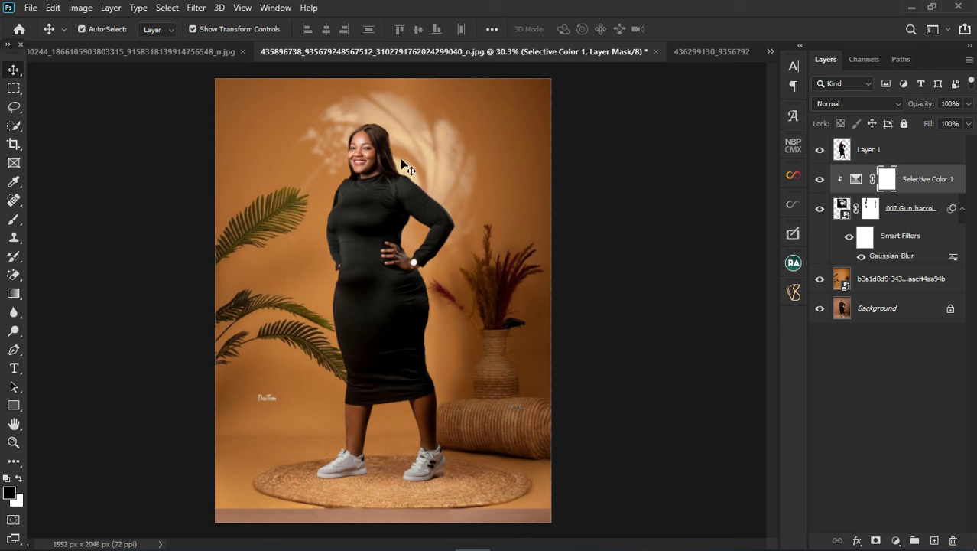
Step: Add a clipped Hue/Saturation layer at Hue +18, Saturation -41, Lightness -32
click(895, 540)
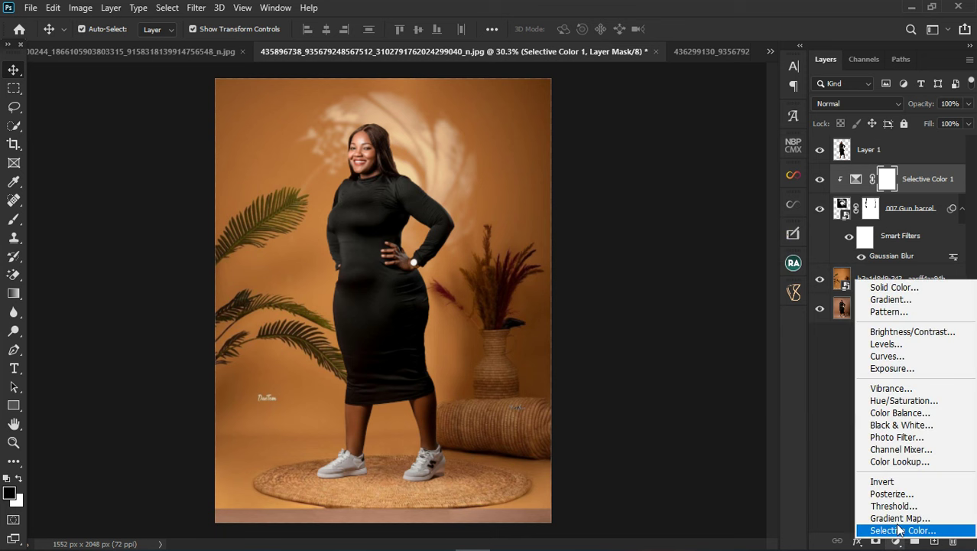
click(891, 400)
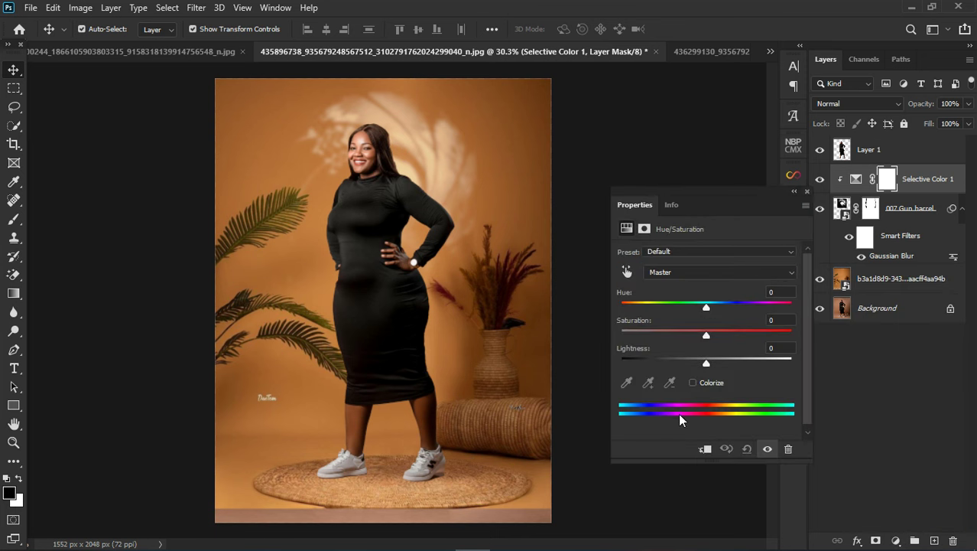
click(704, 449)
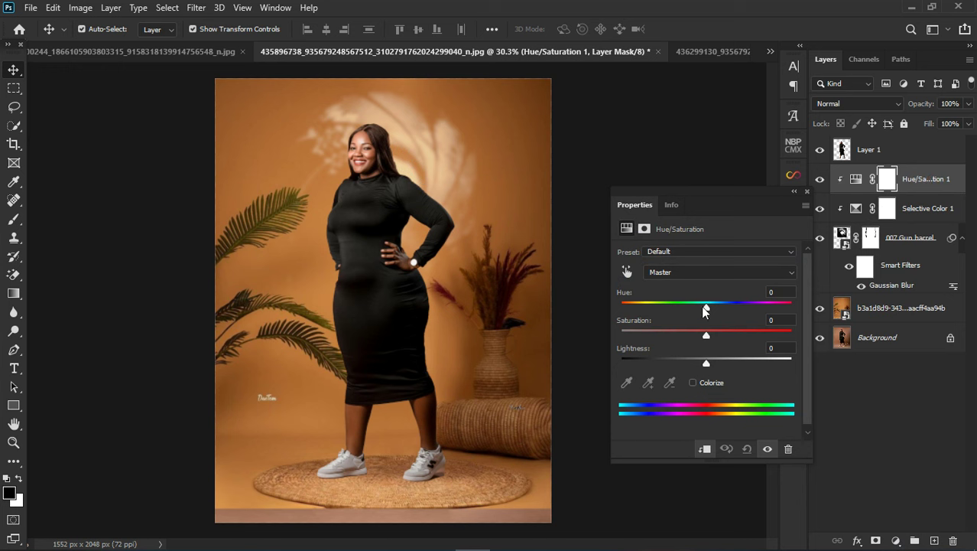
mouse_move(705, 310)
mouse_down()
mouse_move(642, 306)
mouse_move(753, 306)
mouse_move(687, 304)
mouse_move(723, 304)
mouse_up()
drag(705, 337, 679, 373)
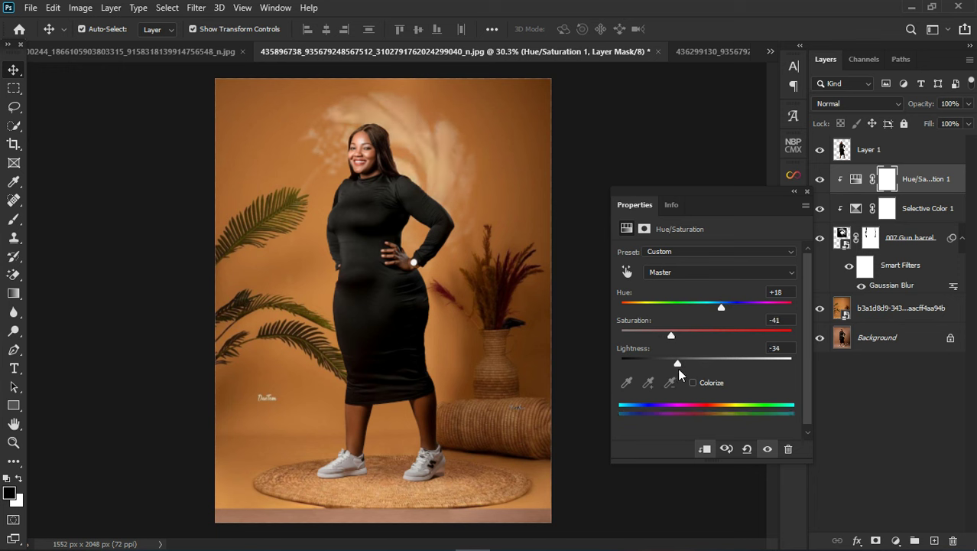
click(808, 191)
scroll(279, 181, down, 2)
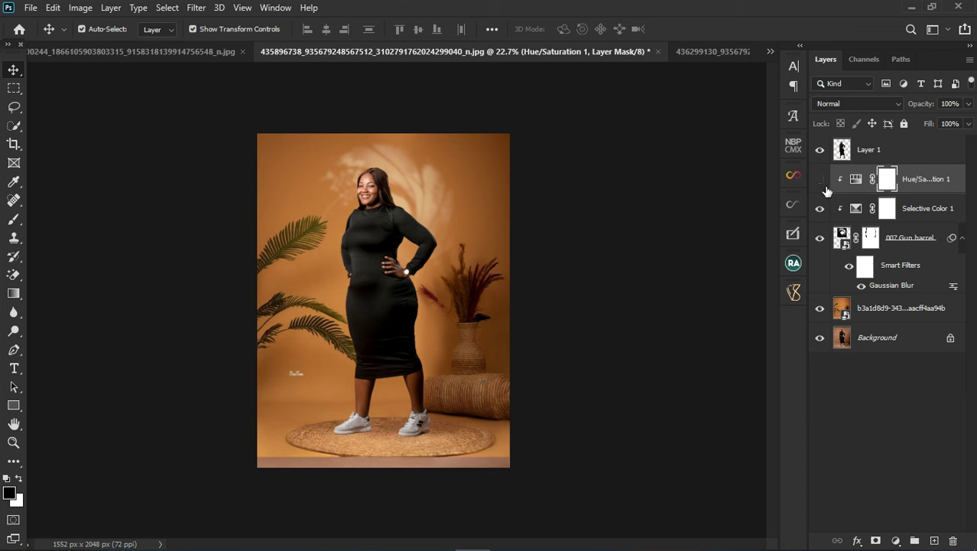
Step: Browse the snoots folder in File Explorer, then go up to the MEET RETOUCH folder
mouse_move(222, 543)
click(192, 538)
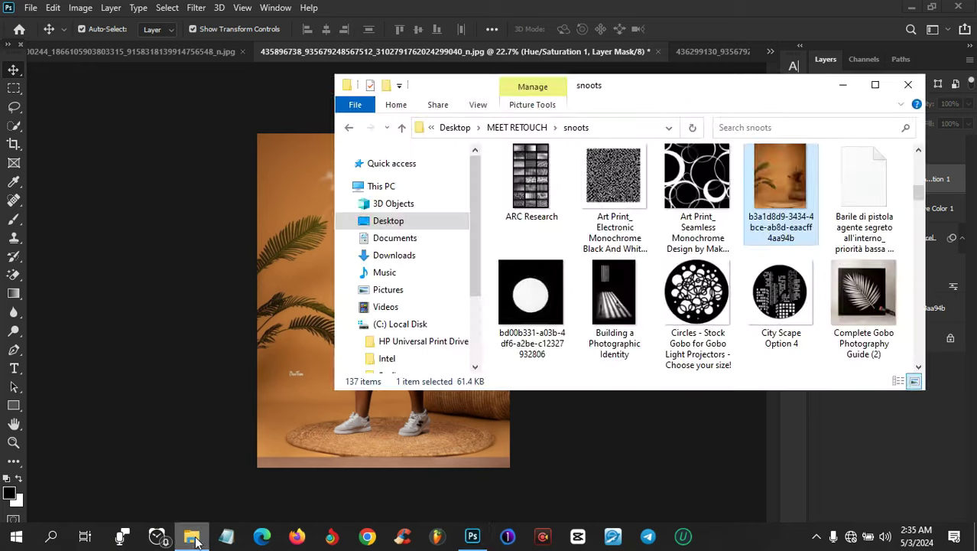
scroll(686, 287, up, 3)
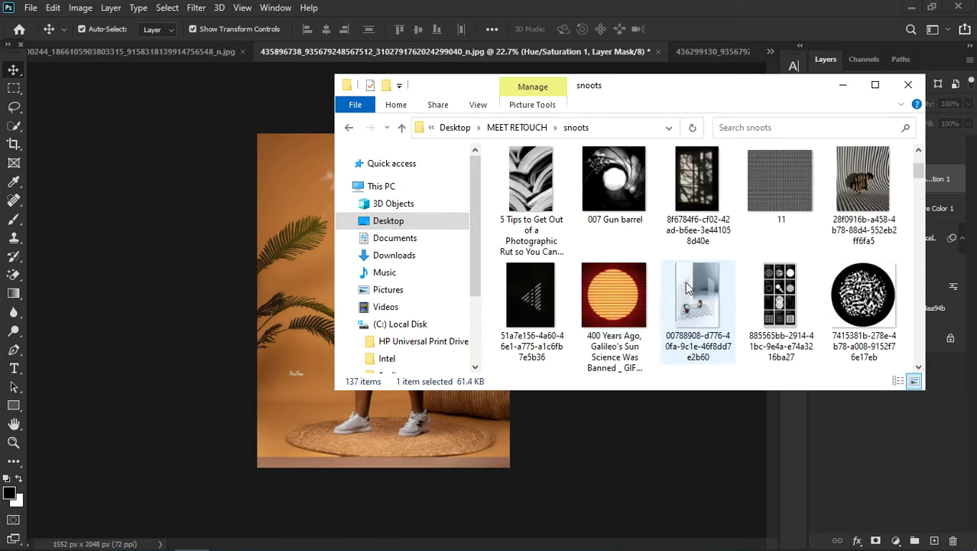
scroll(686, 286, up, 1)
scroll(686, 287, down, 10)
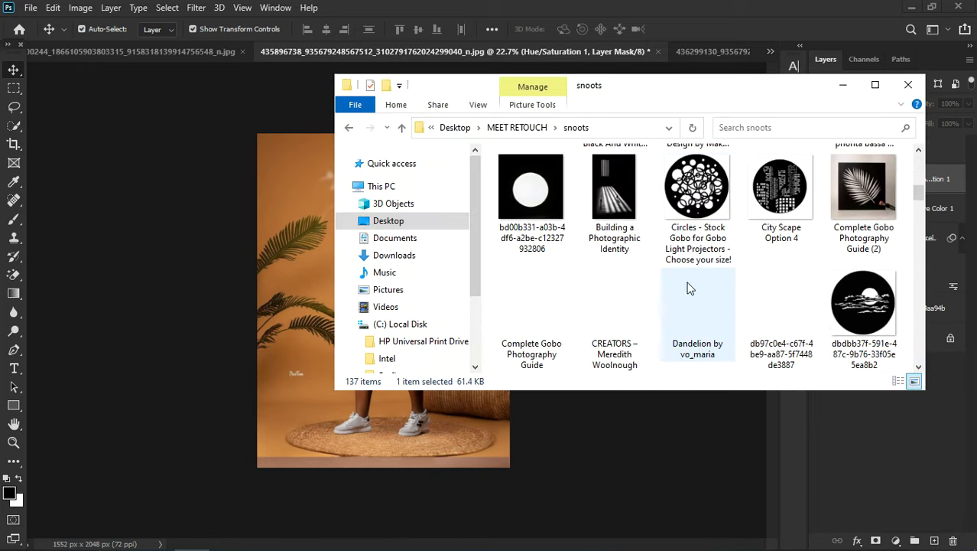
scroll(680, 295, down, 3)
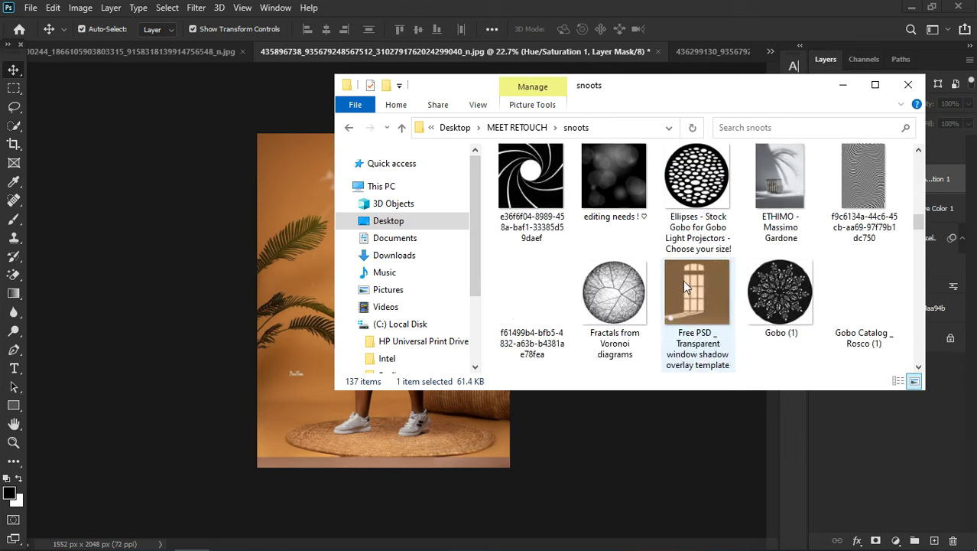
click(401, 128)
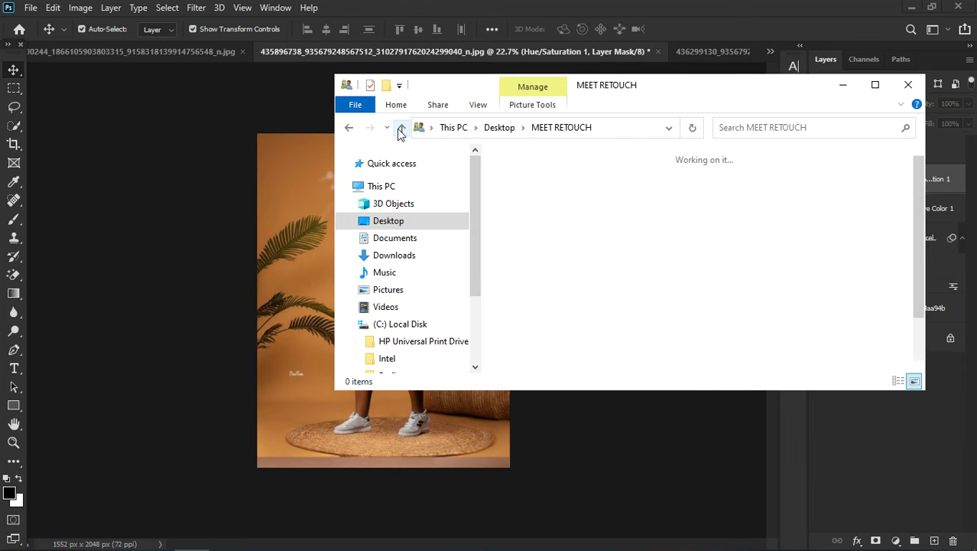